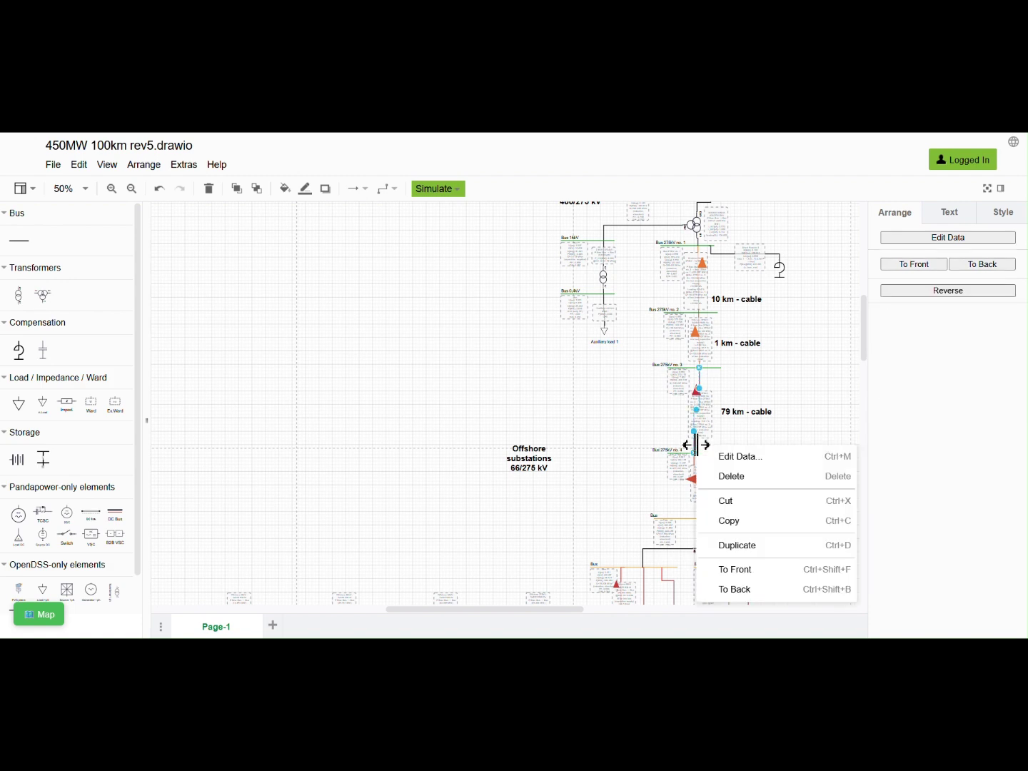
- Review the load-flow parameters of the 79 km cable and close them without changes
{"action": "left_click", "coordinate": [705, 453]}
{"action": "scroll", "coordinate": [493, 340], "scroll_direction": "down", "scroll_amount": 9}
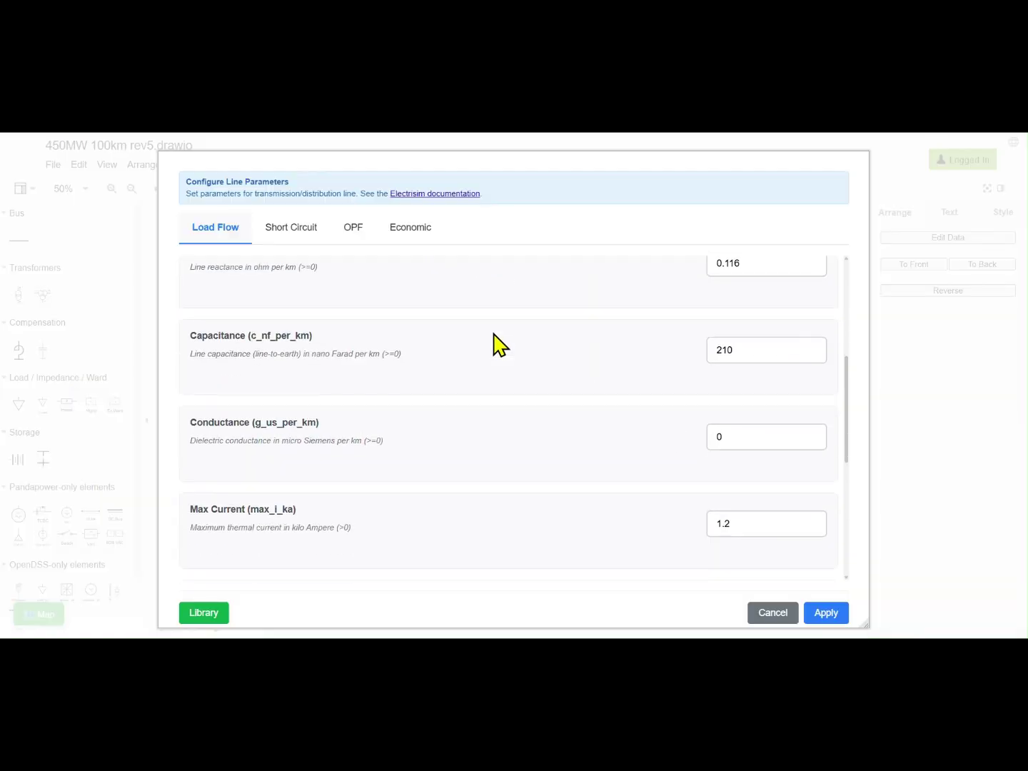
{"action": "left_click", "coordinate": [774, 614]}
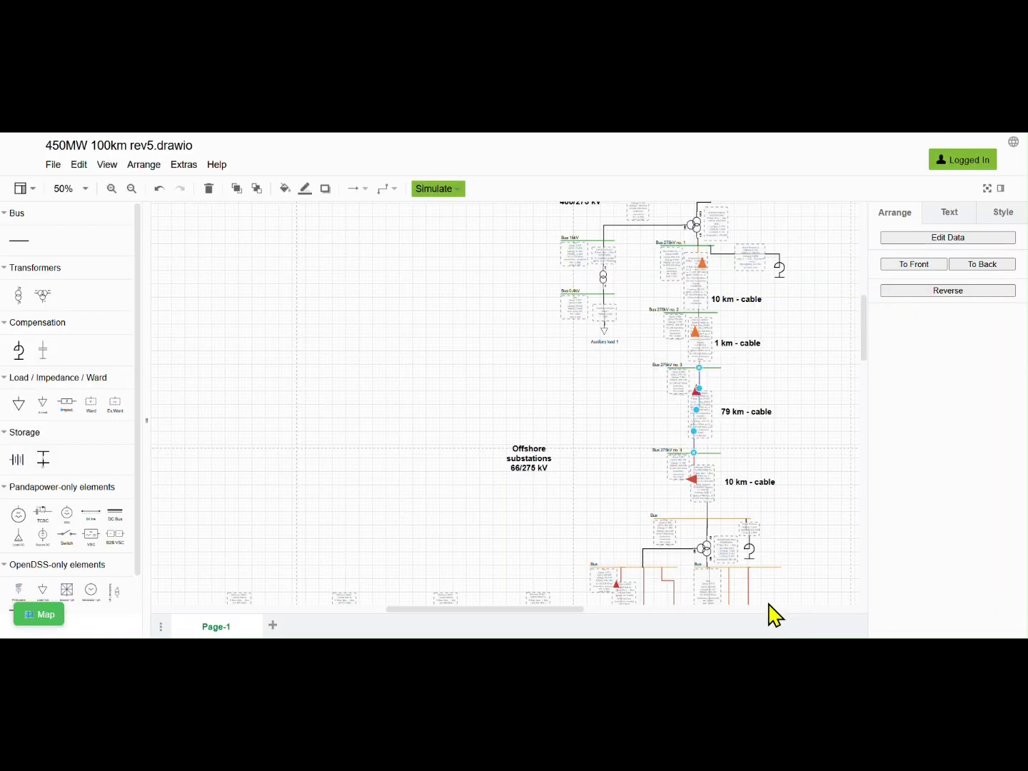
- View the load-flow parameters of the Transmission System Operator's 400 kV bus, and select the External Grid connected to it
{"action": "scroll", "coordinate": [790, 450], "scroll_direction": "up", "scroll_amount": 5}
{"action": "left_click", "coordinate": [762, 395]}
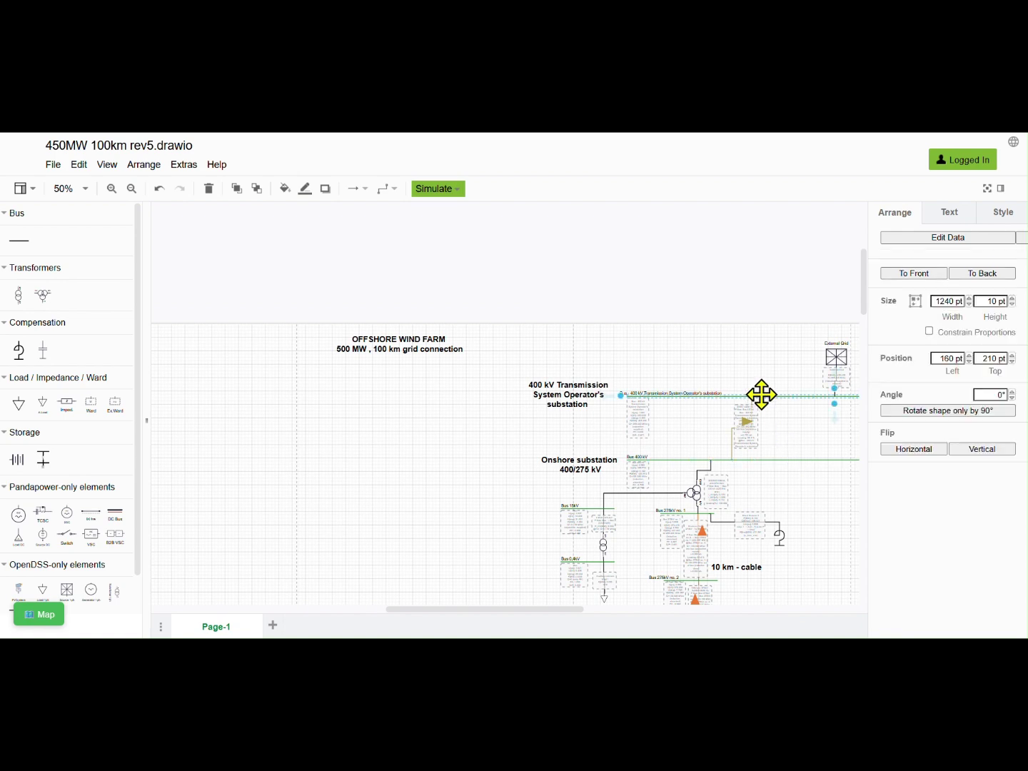
{"action": "right_click", "coordinate": [762, 395]}
{"action": "left_click", "coordinate": [798, 412]}
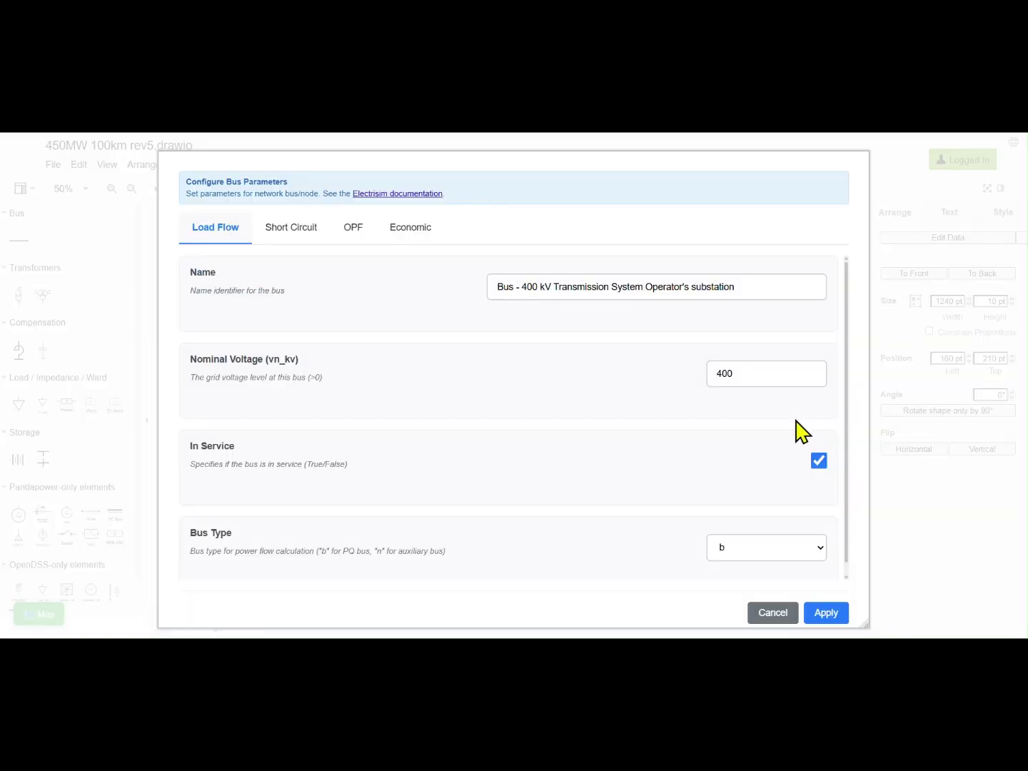
{"action": "key", "text": "Escape"}
{"action": "right_click", "coordinate": [834, 356]}
{"action": "key", "text": "Escape"}
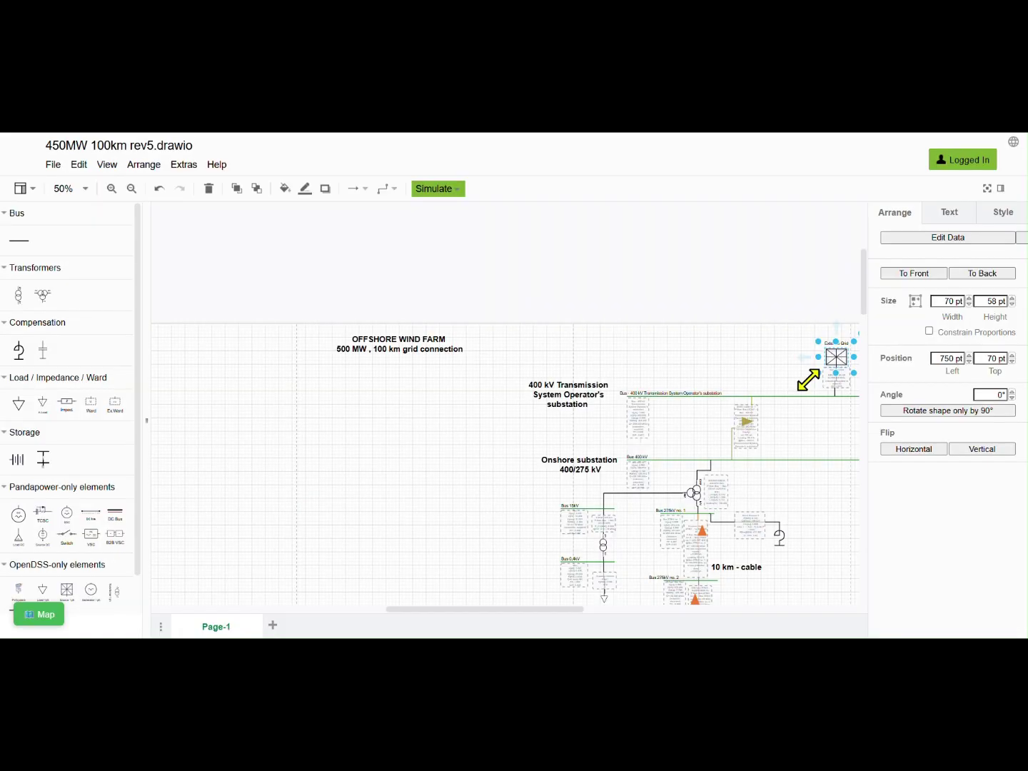
- View the Q capability curve of the static generator nearest the offshore substation in the upper turbine row
{"action": "scroll", "coordinate": [719, 434], "scroll_direction": "down", "scroll_amount": 4}
{"action": "scroll", "coordinate": [861, 372], "scroll_direction": "down", "scroll_amount": 2}
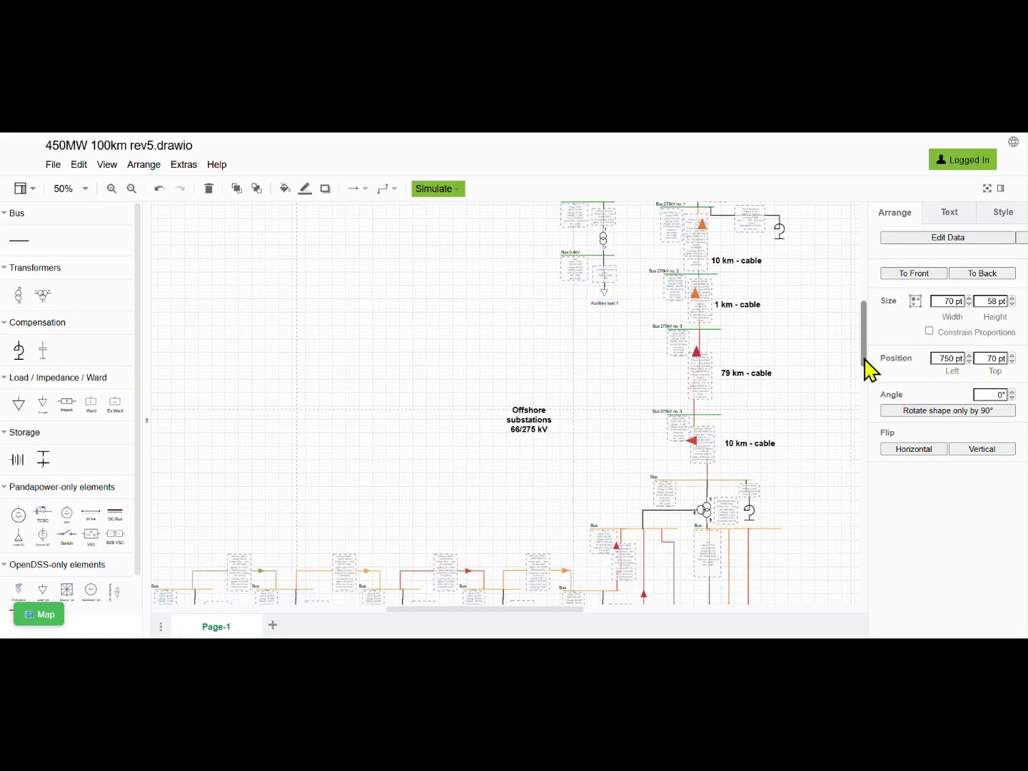
{"action": "left_click_drag", "start_coordinate": [867, 377], "coordinate": [872, 411]}
{"action": "right_click", "coordinate": [606, 452]}
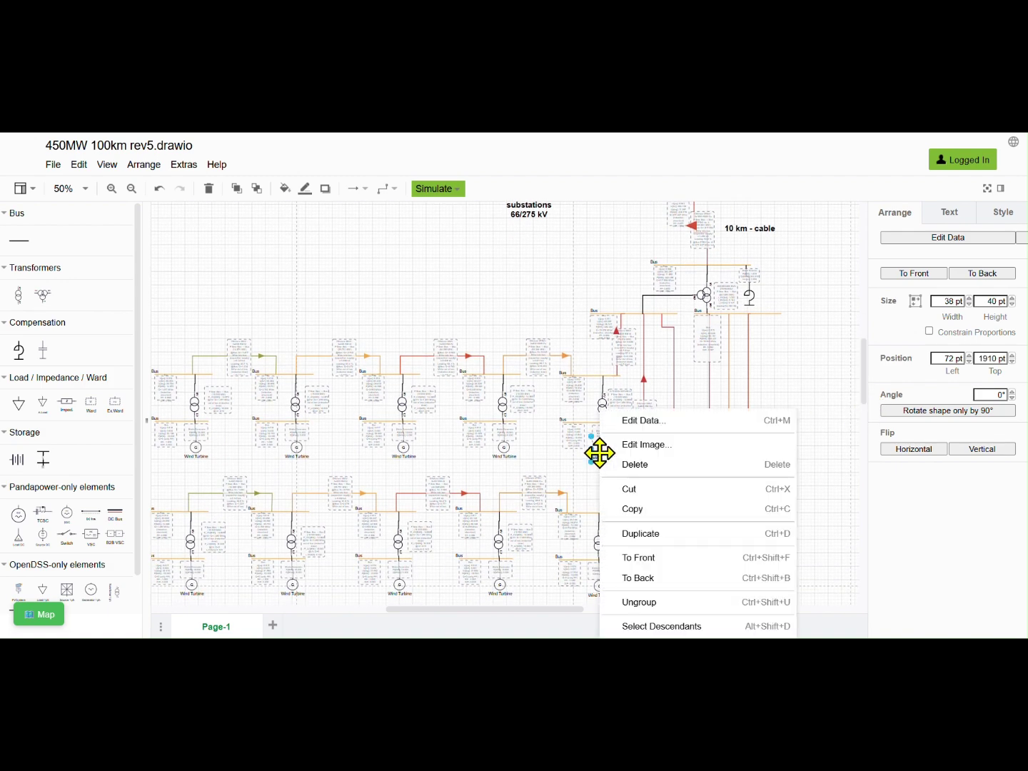
{"action": "left_click", "coordinate": [643, 427]}
{"action": "left_click", "coordinate": [532, 239]}
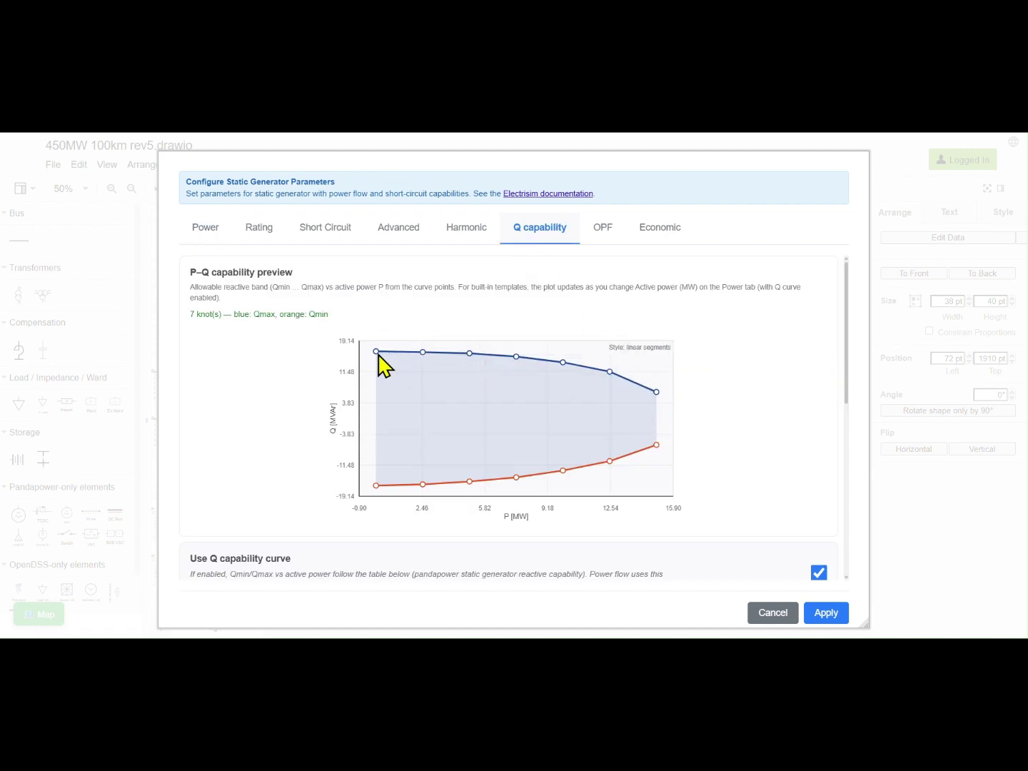
{"action": "left_click", "coordinate": [790, 612]}
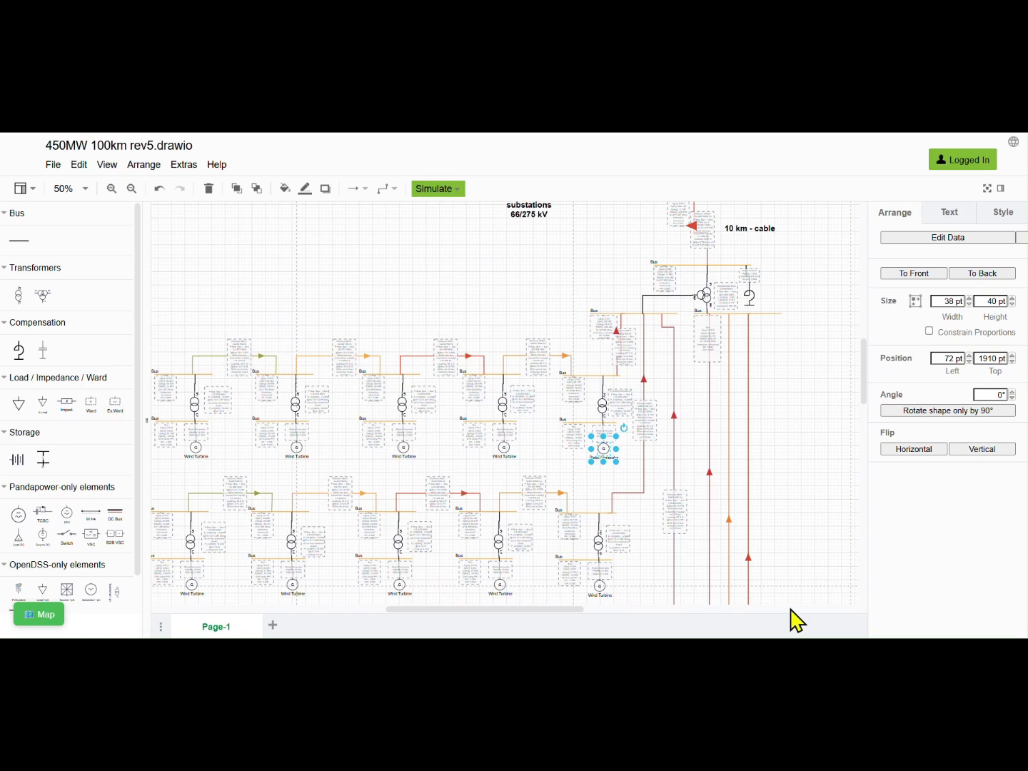
- Review the load-flow parameters of the transformer above that static generator, down to its tap position settings
{"action": "right_click", "coordinate": [605, 406]}
{"action": "left_click", "coordinate": [624, 426]}
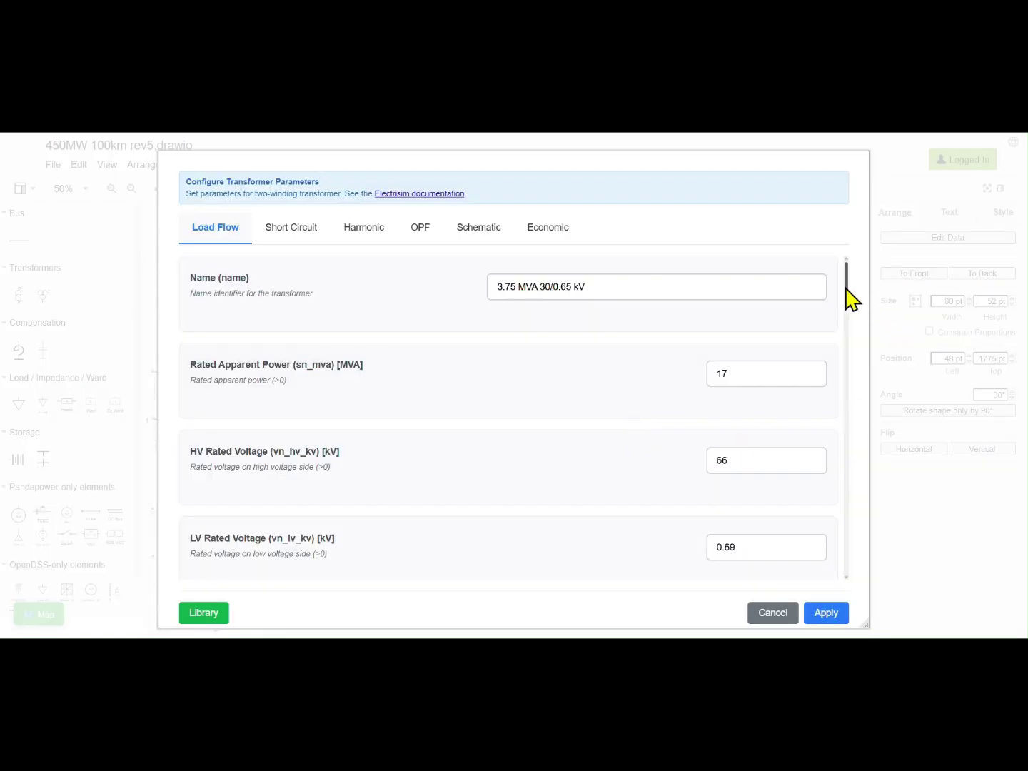
{"action": "left_click_drag", "start_coordinate": [846, 290], "coordinate": [869, 463]}
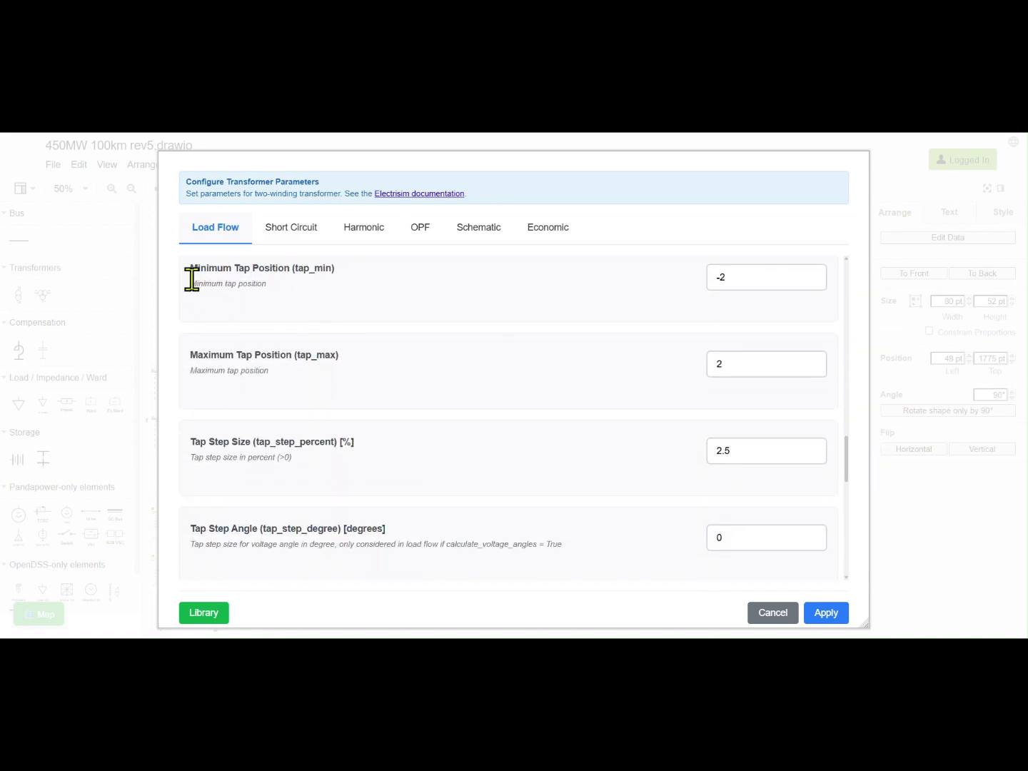
{"action": "left_click_drag", "start_coordinate": [192, 279], "coordinate": [333, 271]}
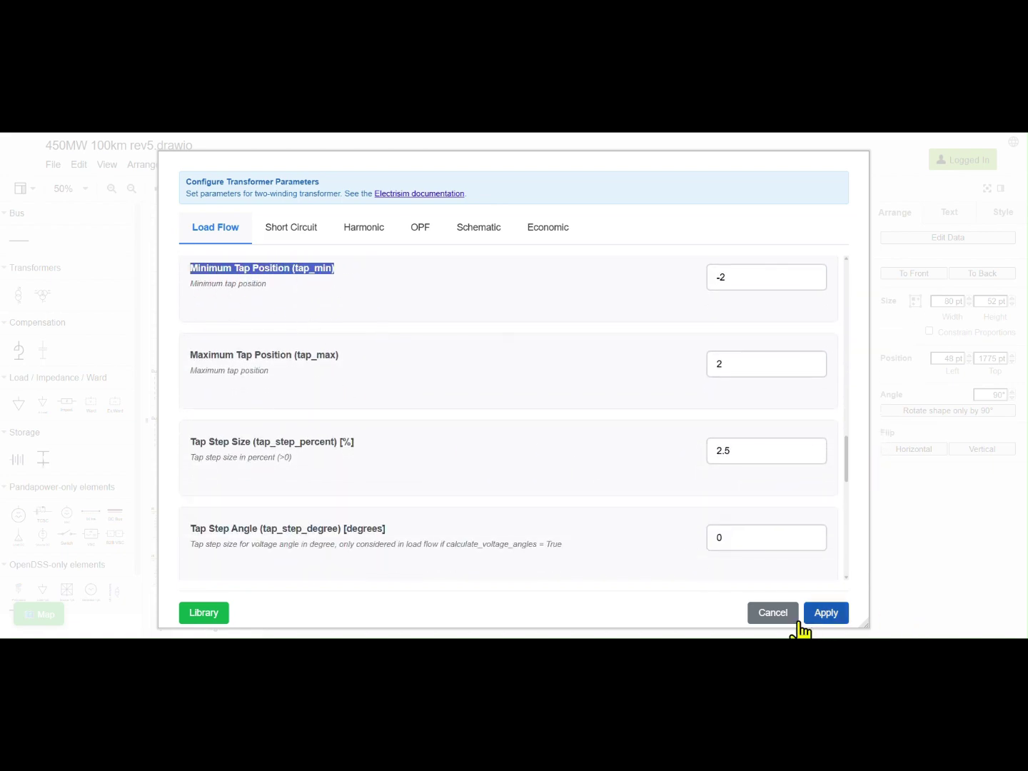
{"action": "left_click", "coordinate": [772, 613]}
- Review the parameters of the line linking the last two turbines of the upper row, without changing them
{"action": "right_click", "coordinate": [508, 357]}
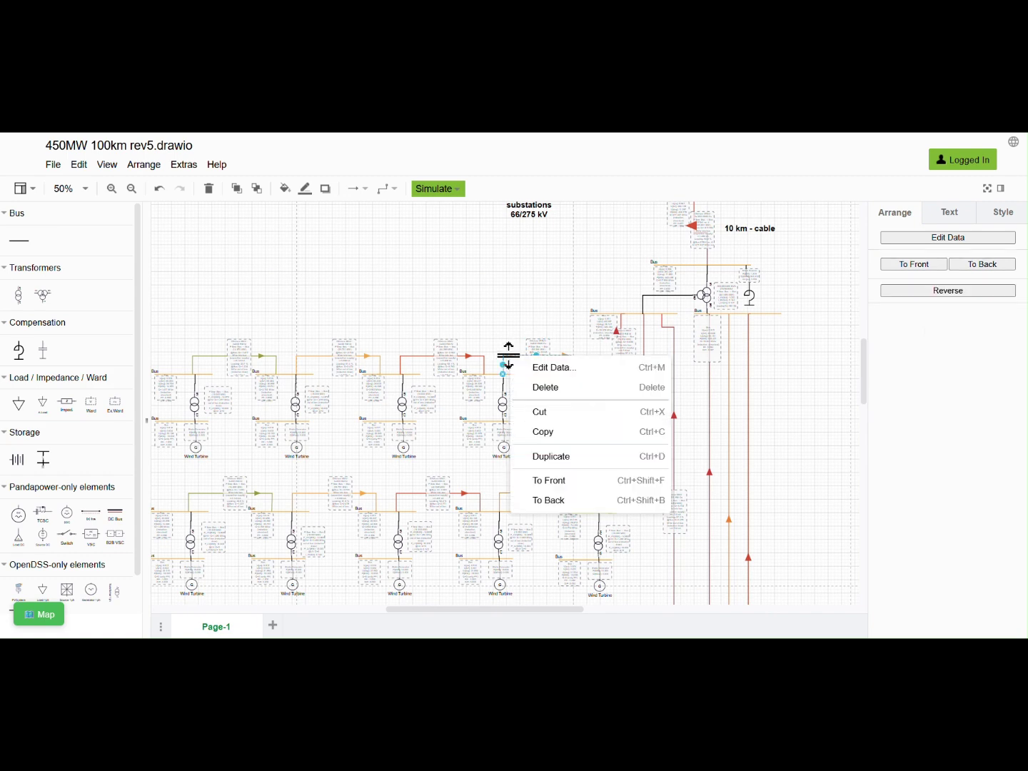
{"action": "left_click", "coordinate": [527, 366]}
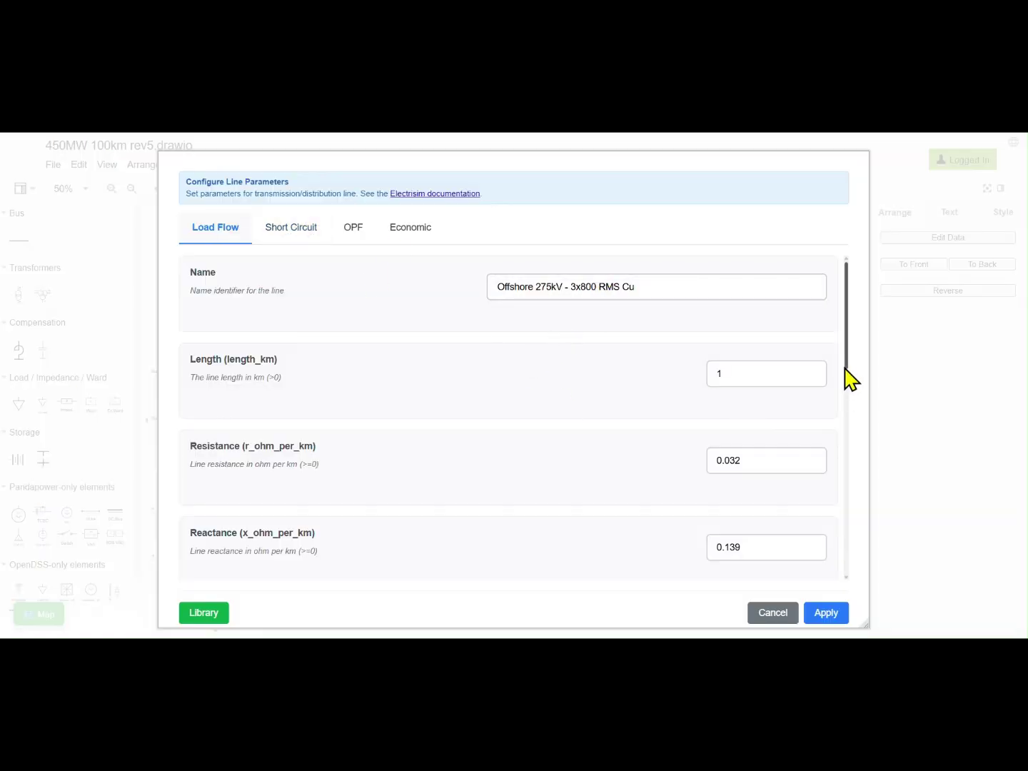
{"action": "left_click_drag", "start_coordinate": [845, 368], "coordinate": [839, 460]}
{"action": "left_click", "coordinate": [774, 614]}
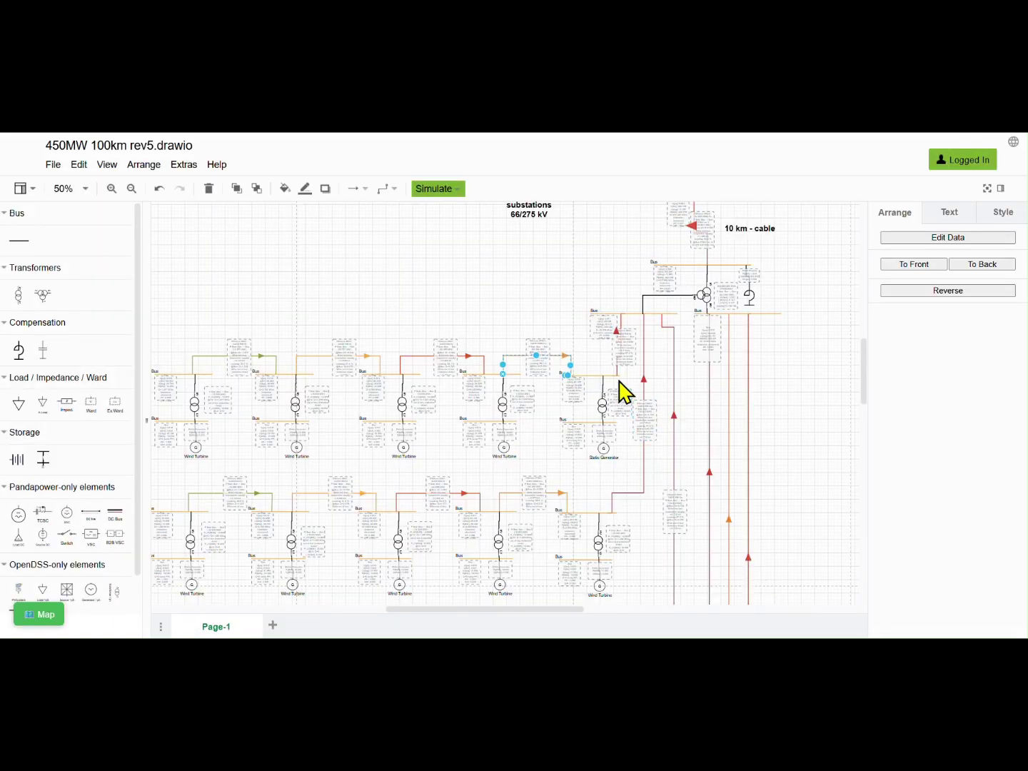
- Review the load-flow parameters of the offshore substation's three-winding transformer
{"action": "right_click", "coordinate": [706, 296]}
{"action": "left_click", "coordinate": [717, 312]}
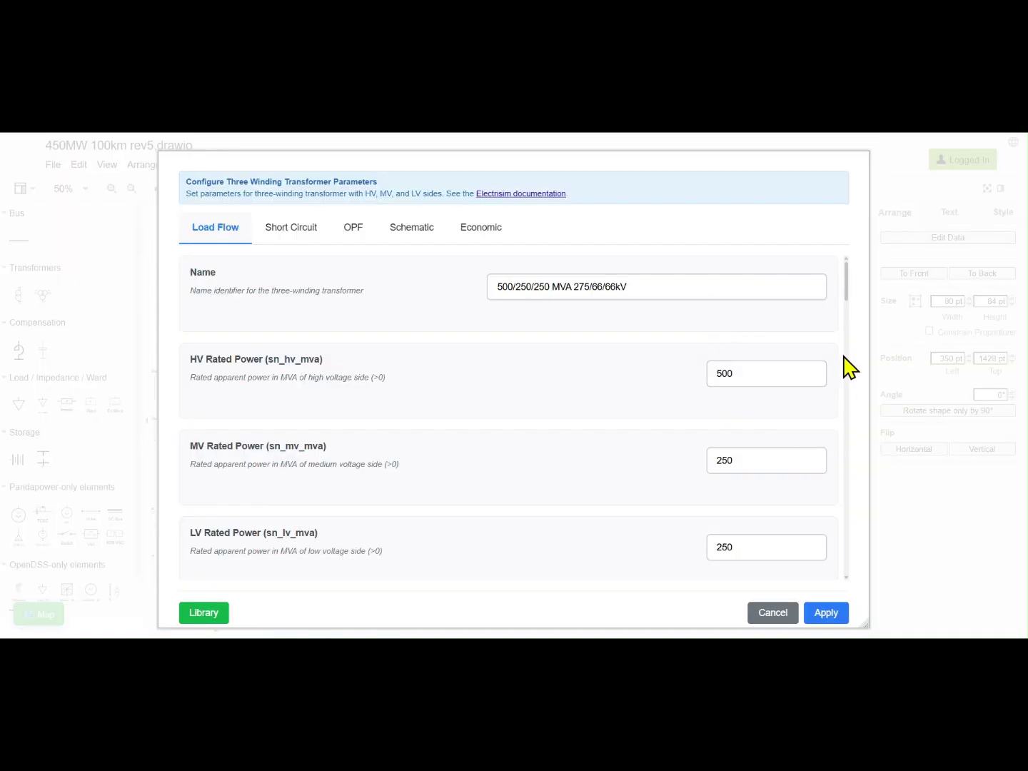
{"action": "left_click_drag", "start_coordinate": [847, 294], "coordinate": [859, 407]}
{"action": "left_click", "coordinate": [772, 612]}
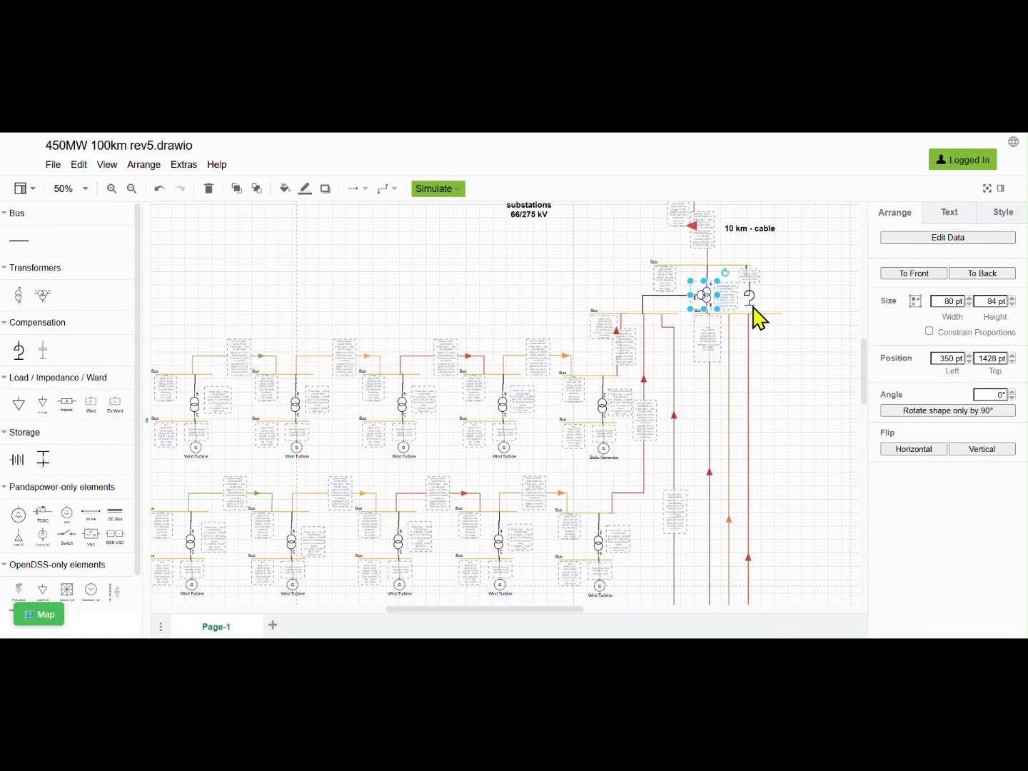
- Check the power values of the shunt reactor at the offshore substation
{"action": "right_click", "coordinate": [755, 305]}
{"action": "left_click", "coordinate": [775, 307]}
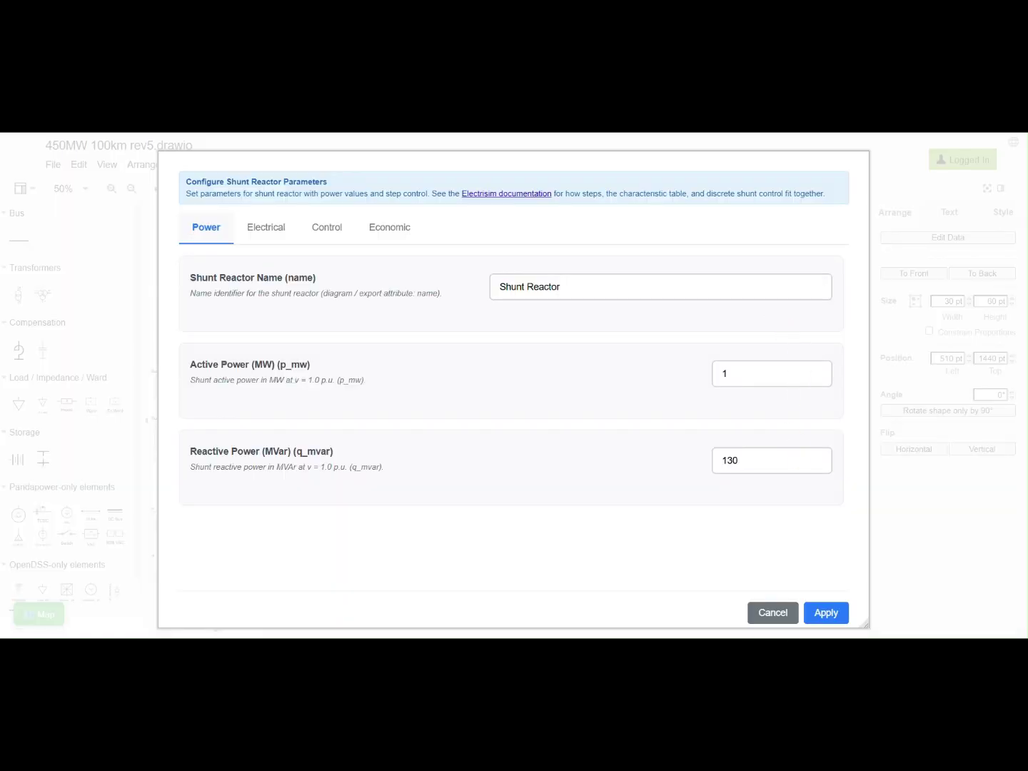
{"action": "left_click", "coordinate": [773, 613]}
- Review the load-flow parameters of the three-winding transformer at the 400/275 kV onshore substation
{"action": "scroll", "coordinate": [753, 511], "scroll_direction": "up", "scroll_amount": 4}
{"action": "scroll", "coordinate": [730, 414], "scroll_direction": "up", "scroll_amount": 5}
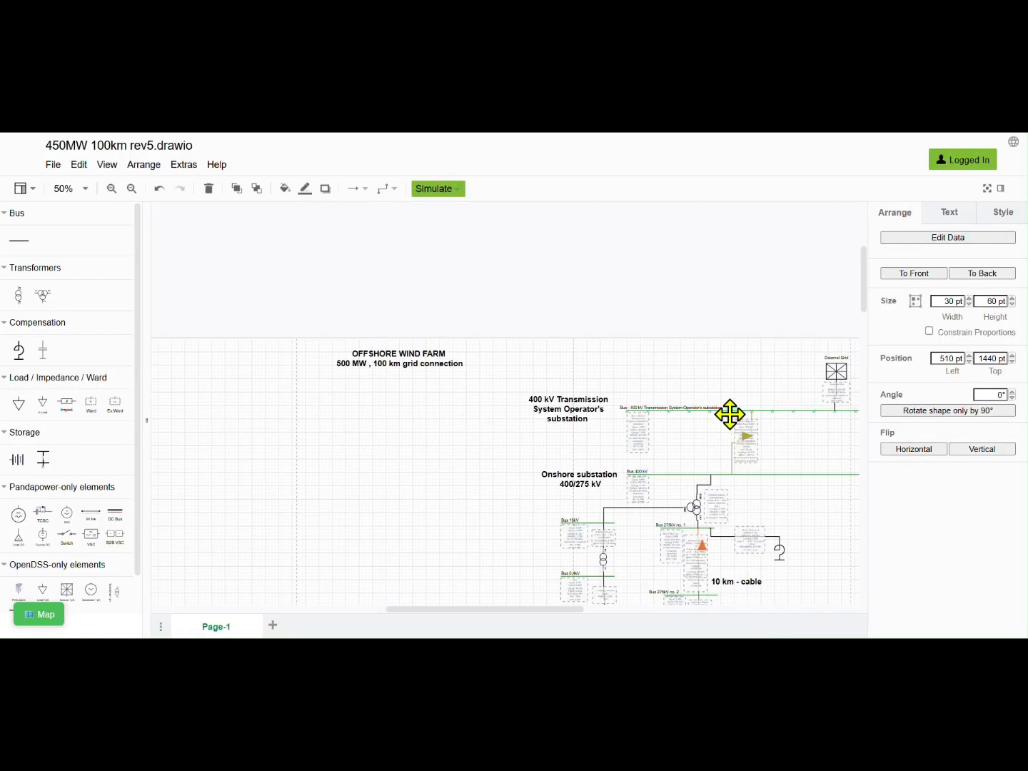
{"action": "right_click", "coordinate": [696, 508]}
{"action": "left_click", "coordinate": [730, 444]}
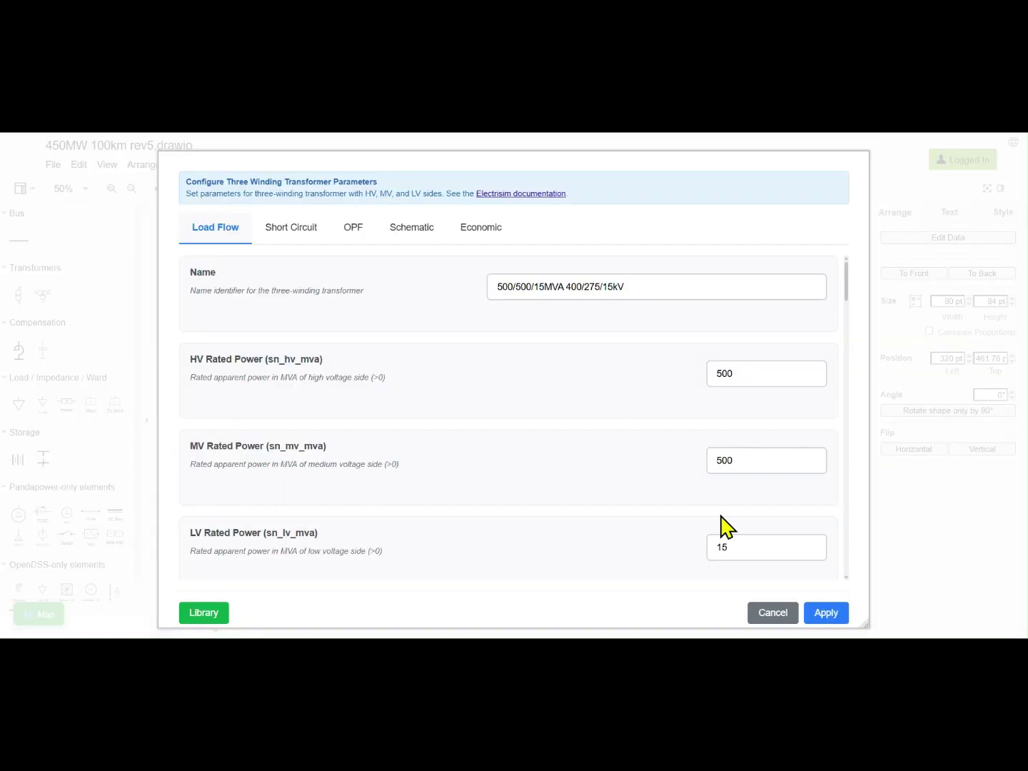
{"action": "left_click", "coordinate": [769, 615]}
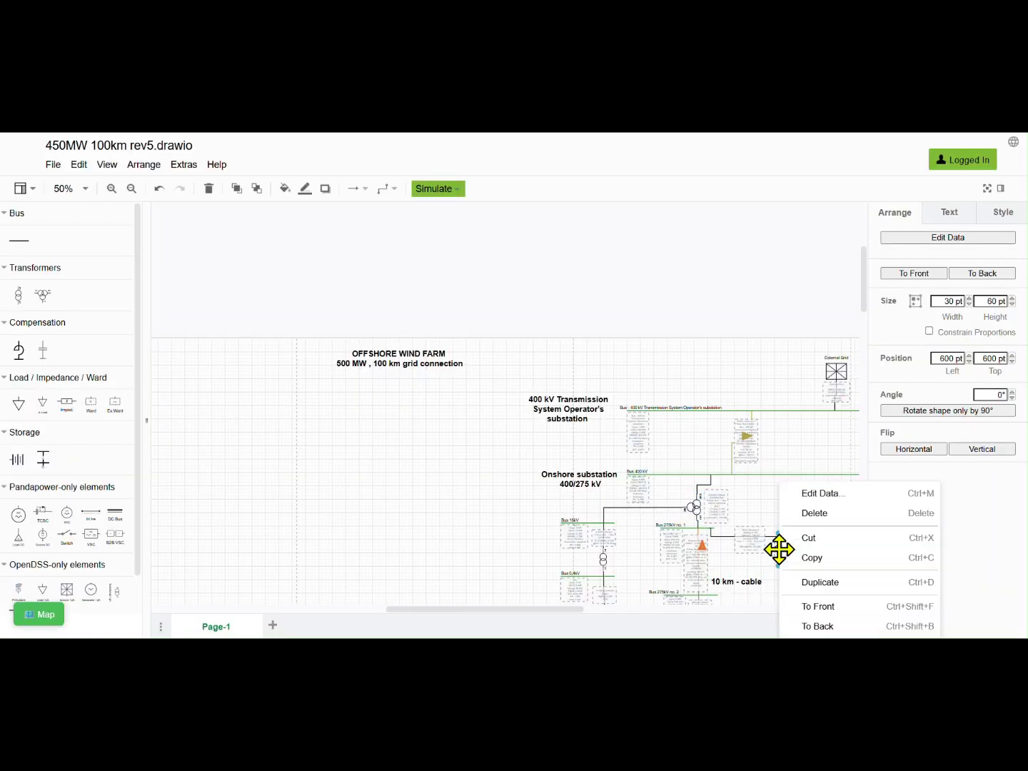
- Review the control settings of the onshore shunt reactor, including its step characteristic table, and apply them as they are
{"action": "right_click", "coordinate": [780, 545]}
{"action": "left_click", "coordinate": [806, 493]}
{"action": "left_click", "coordinate": [351, 227]}
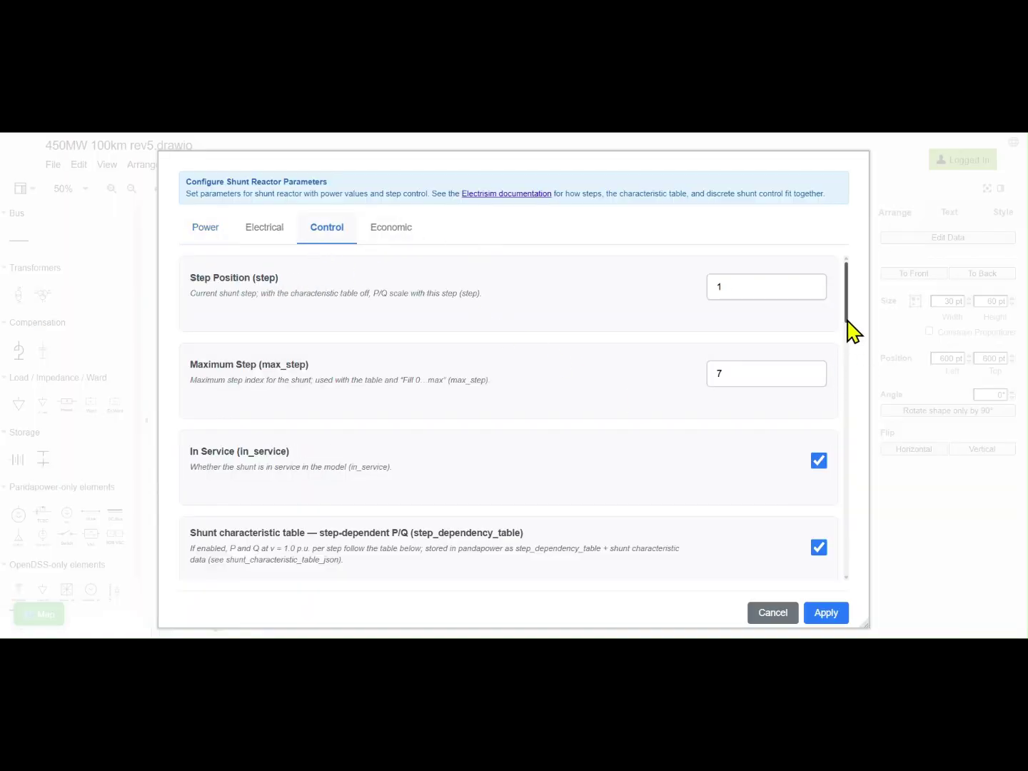
{"action": "left_click_drag", "start_coordinate": [850, 329], "coordinate": [845, 568]}
{"action": "left_click", "coordinate": [840, 616]}
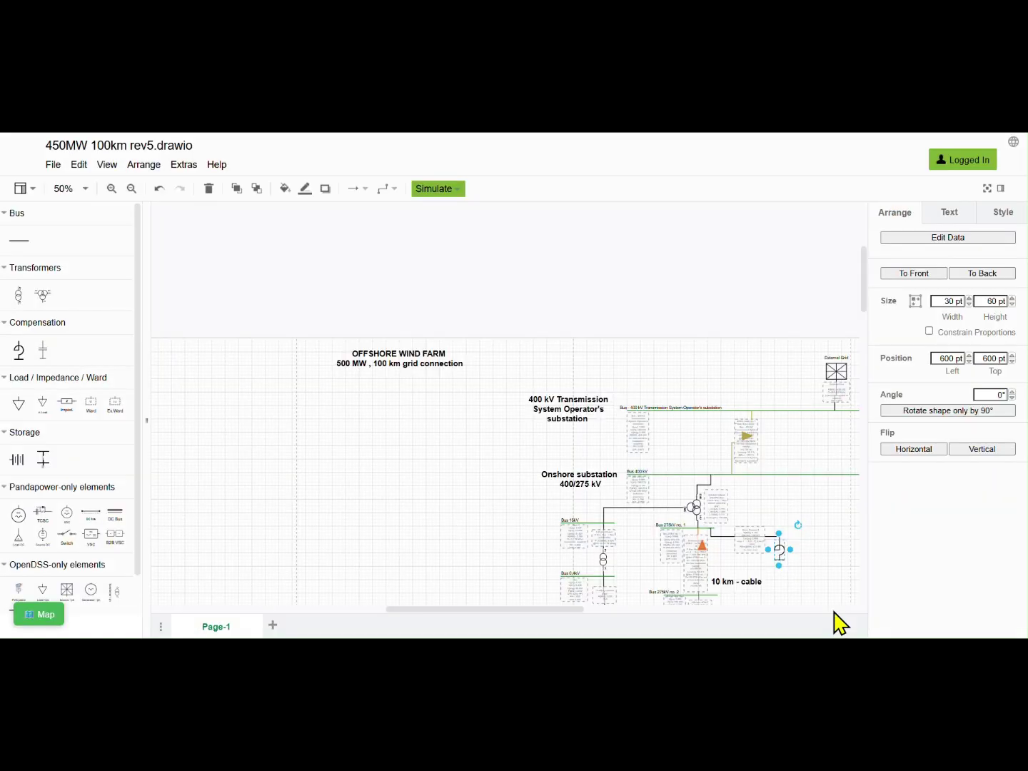
- Look through the Components Data Overview for the static generators, buses and three-winding transformers, then apply and close it
{"action": "scroll", "coordinate": [556, 614], "scroll_direction": "right", "scroll_amount": 1}
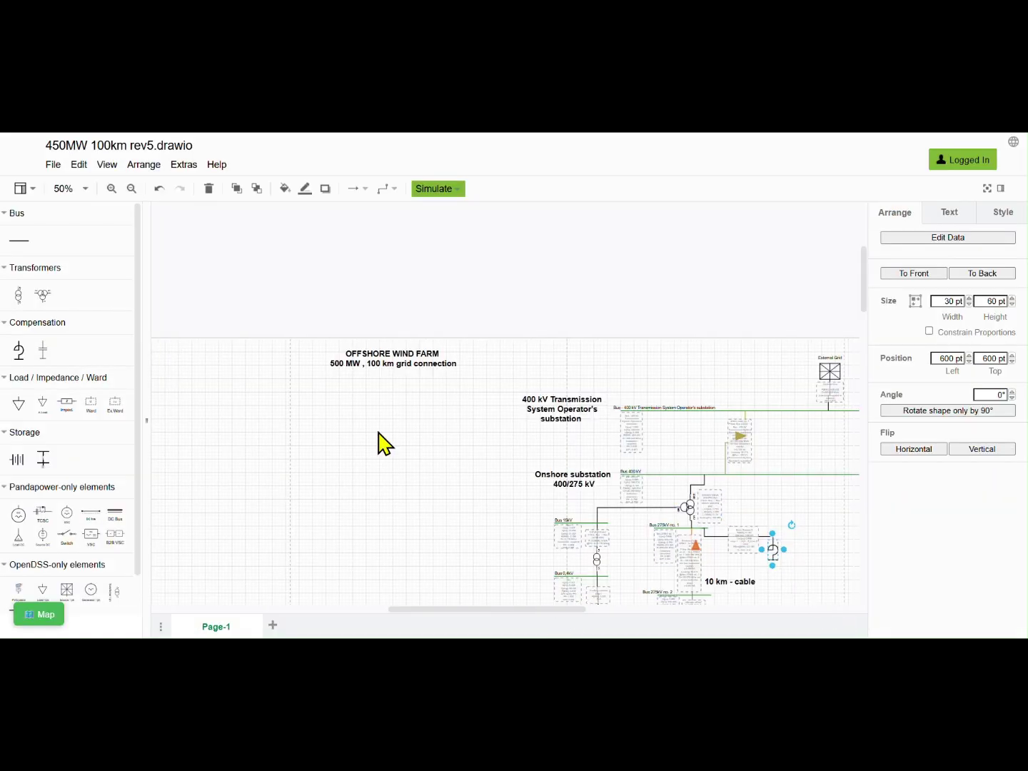
{"action": "left_click", "coordinate": [74, 164]}
{"action": "left_click", "coordinate": [161, 382]}
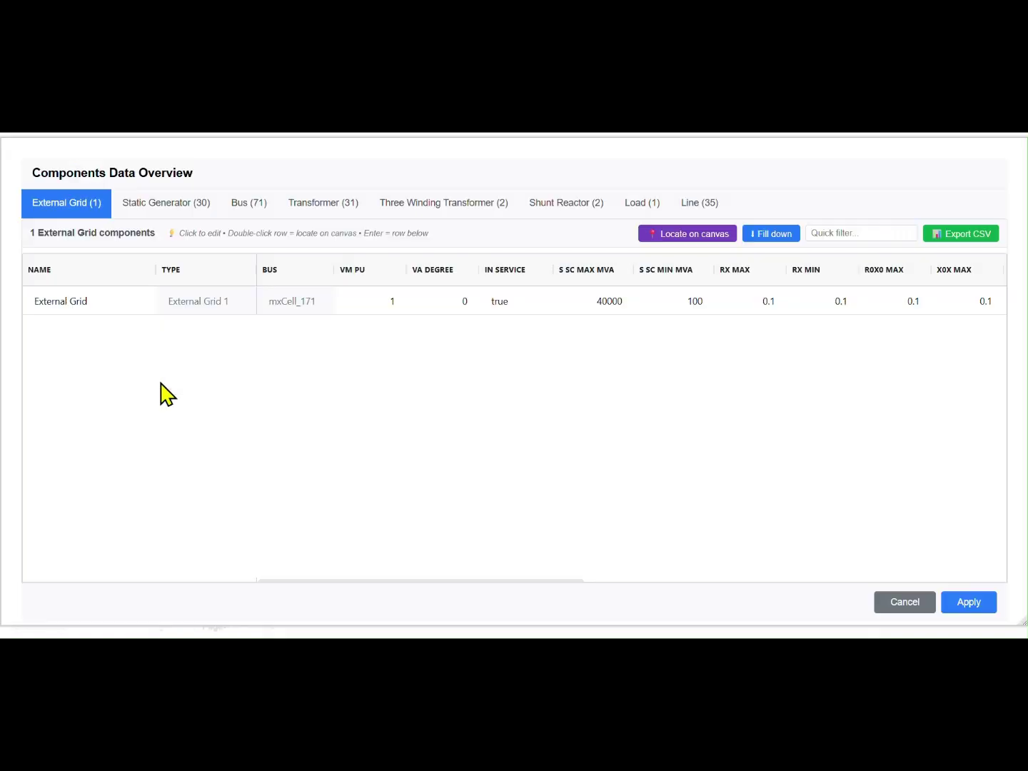
{"action": "left_click", "coordinate": [143, 208]}
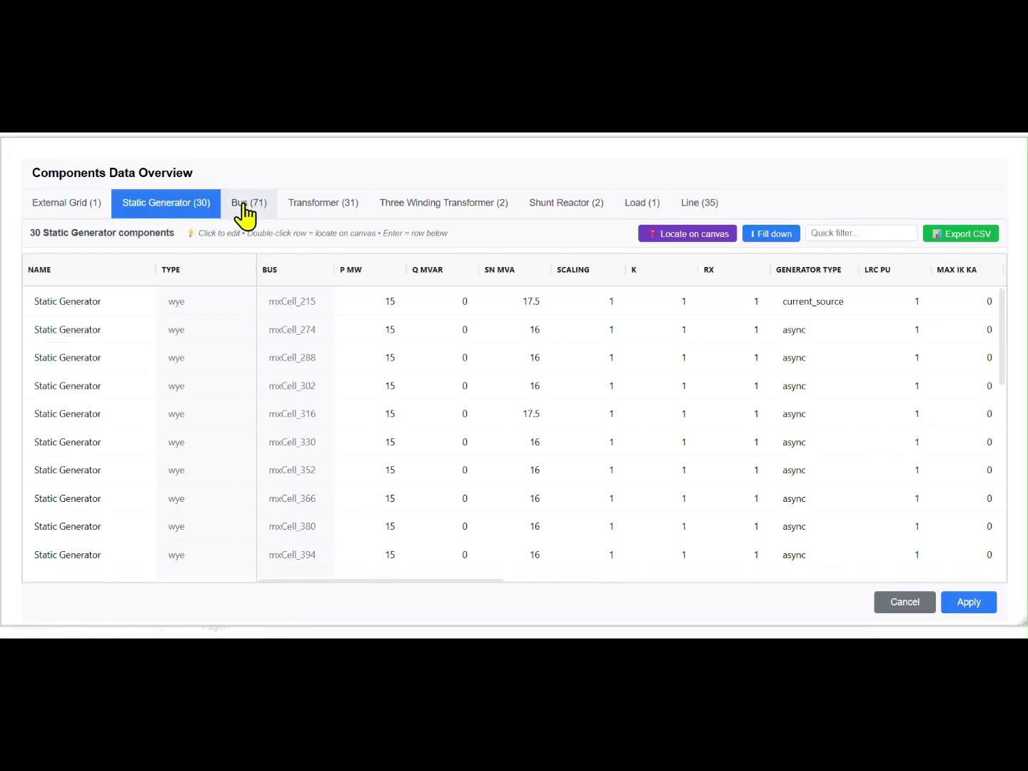
{"action": "left_click", "coordinate": [245, 206]}
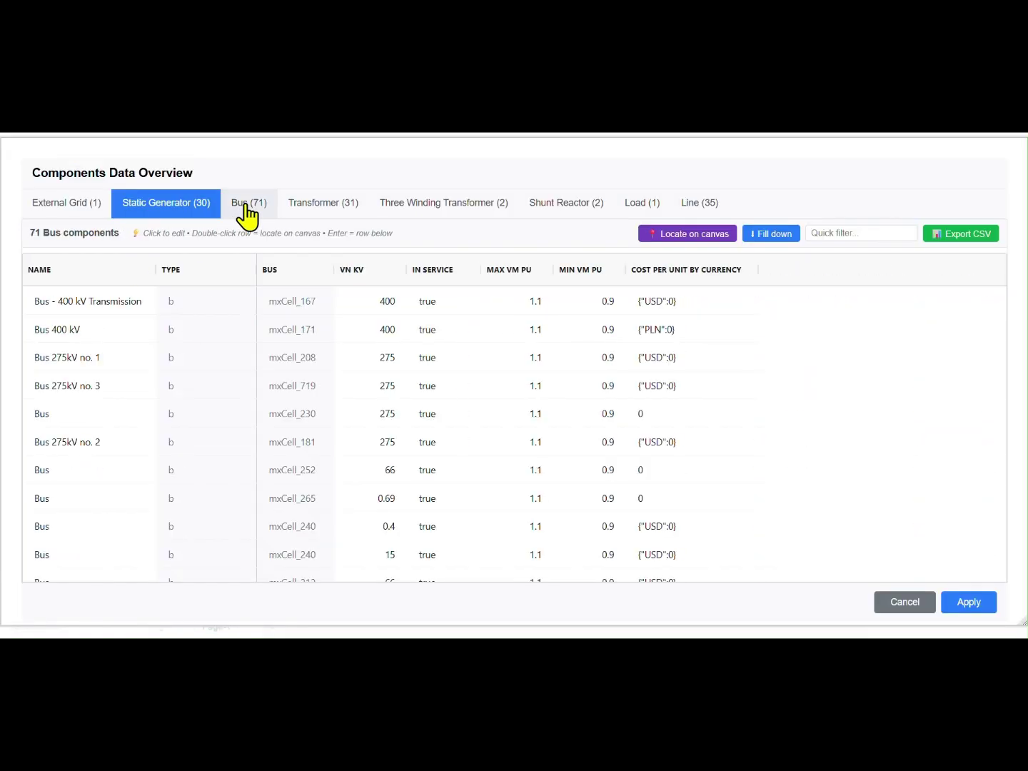
{"action": "left_click", "coordinate": [435, 215]}
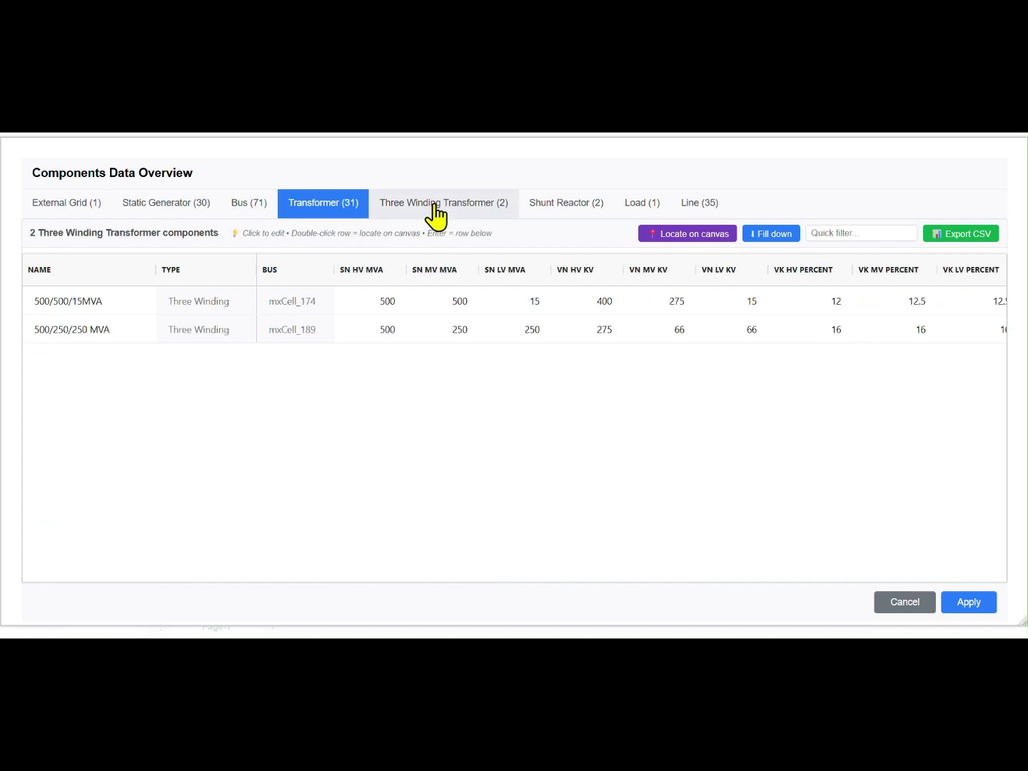
{"action": "left_click", "coordinate": [973, 604]}
- Run a Pandapower load flow with the two-winding, three-winding and shunt reactor tap changer controllers included
{"action": "left_click", "coordinate": [457, 189]}
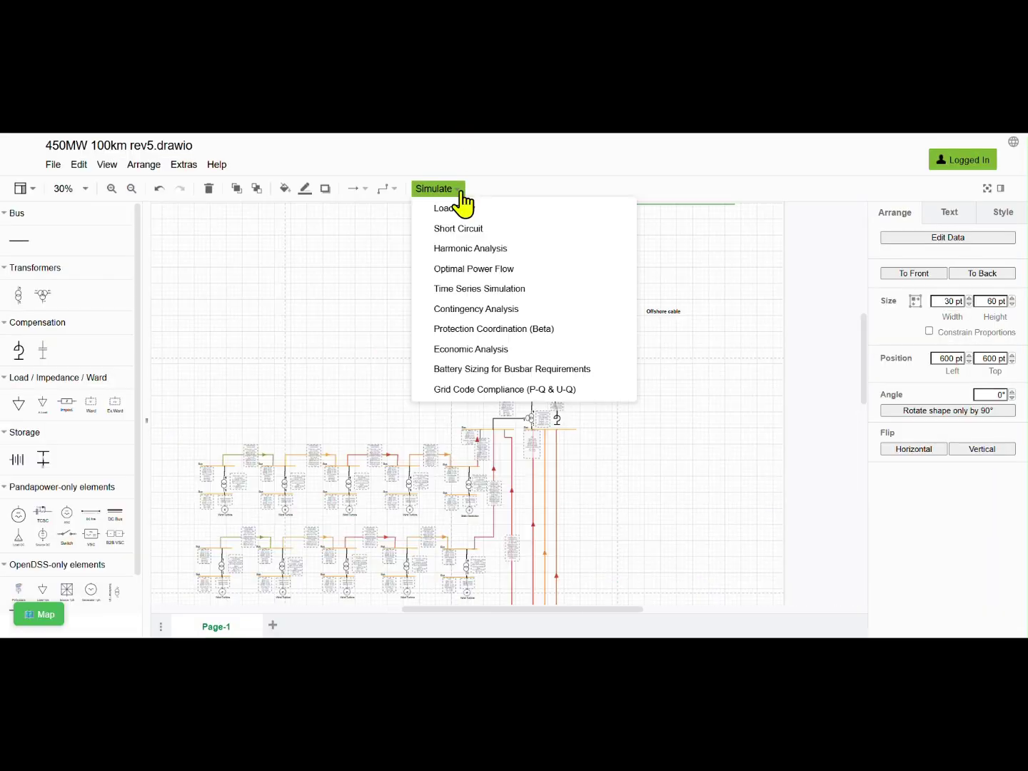
{"action": "left_click", "coordinate": [494, 208]}
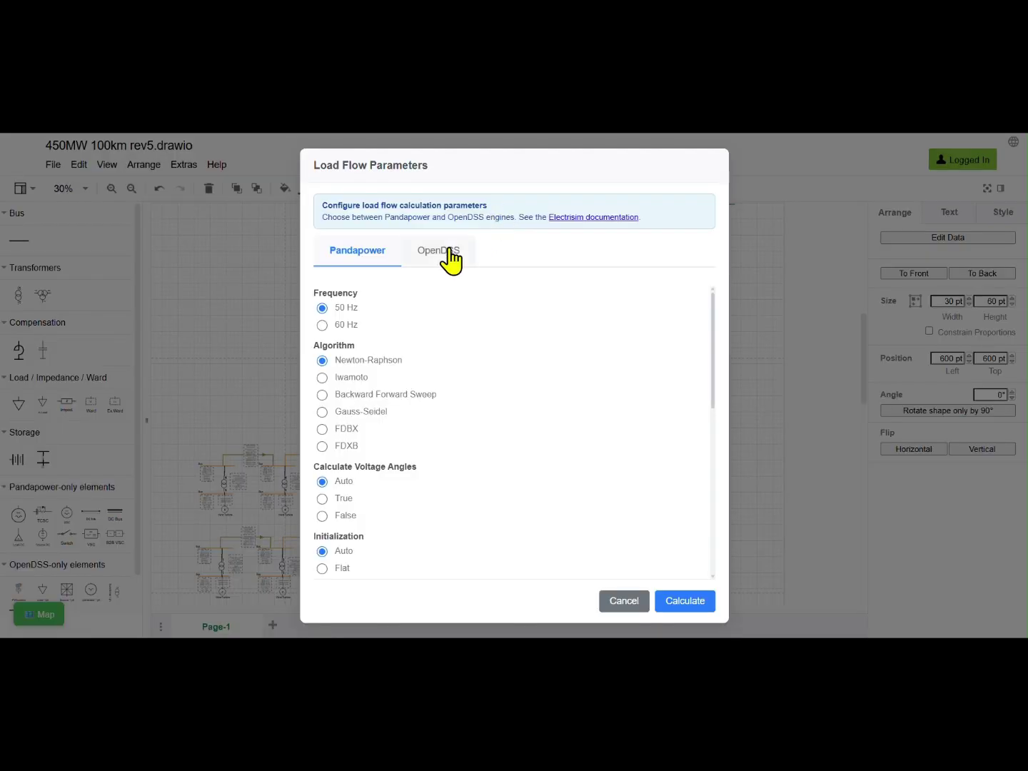
{"action": "left_click_drag", "start_coordinate": [717, 404], "coordinate": [725, 567]}
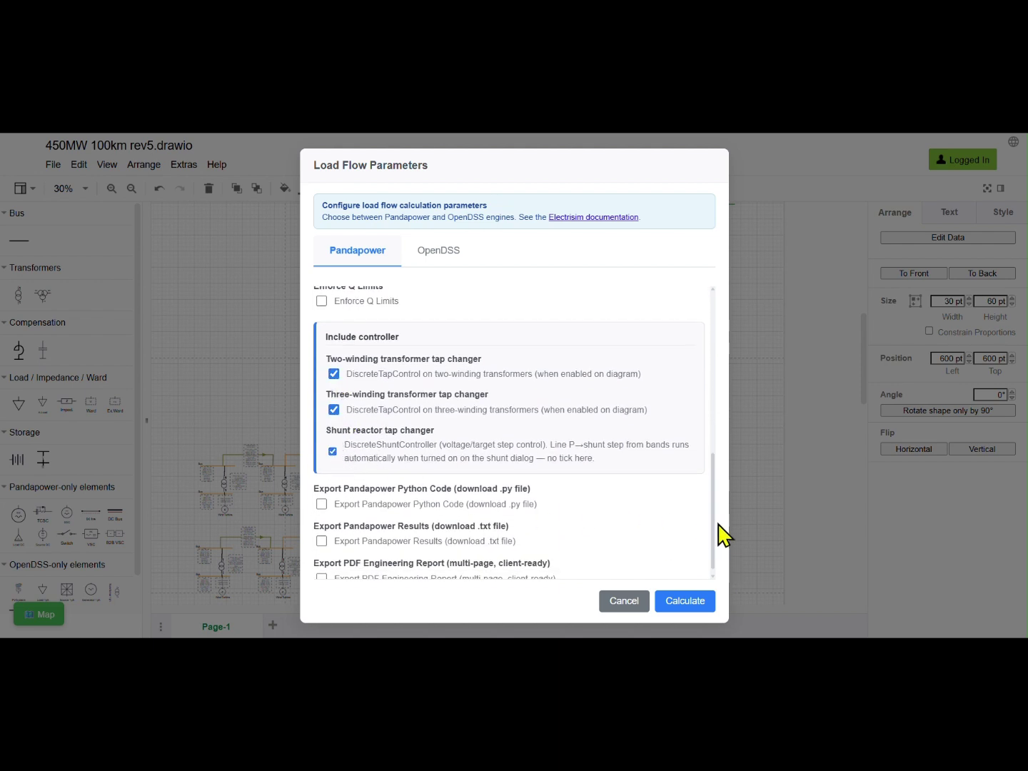
{"action": "left_click_drag", "start_coordinate": [716, 529], "coordinate": [716, 542]}
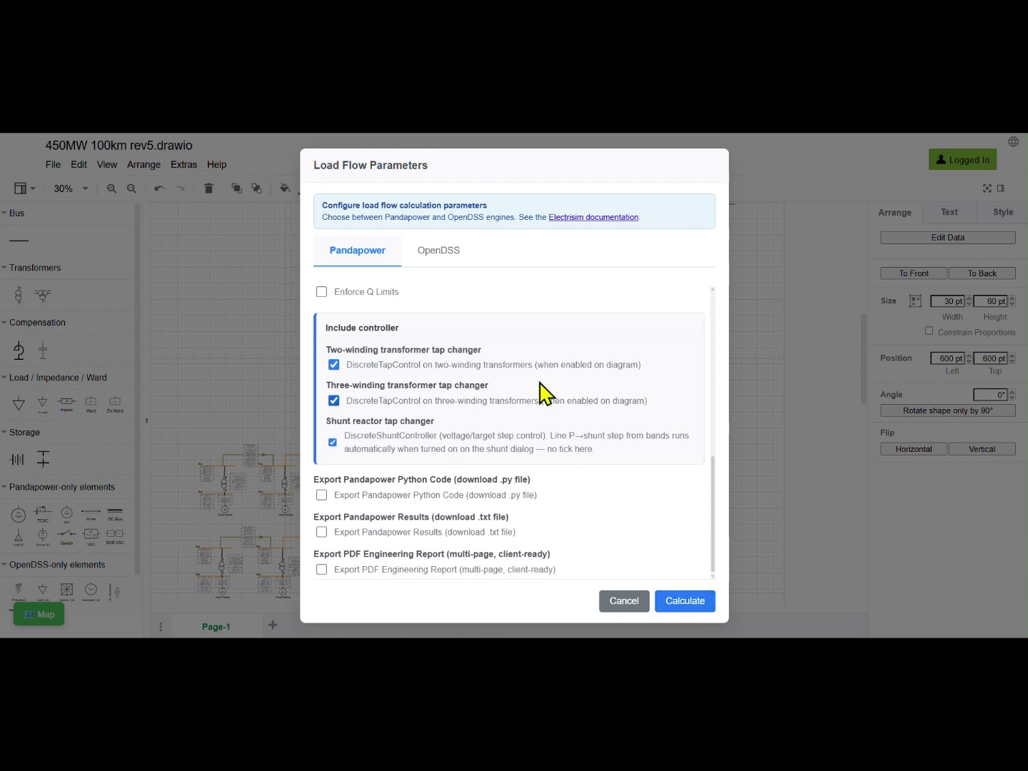
{"action": "left_click", "coordinate": [684, 601]}
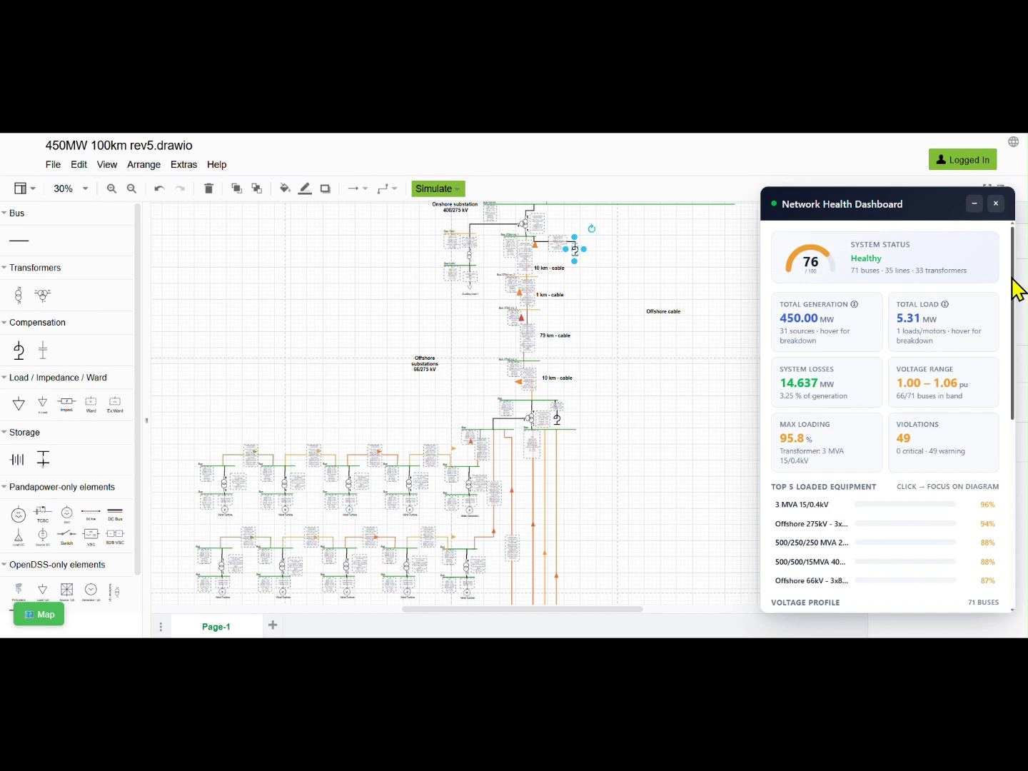
- Examine the Network Health Dashboard's loaded equipment, voltage profile and critical issues
{"action": "scroll", "coordinate": [1018, 292], "scroll_direction": "down", "scroll_amount": 3}
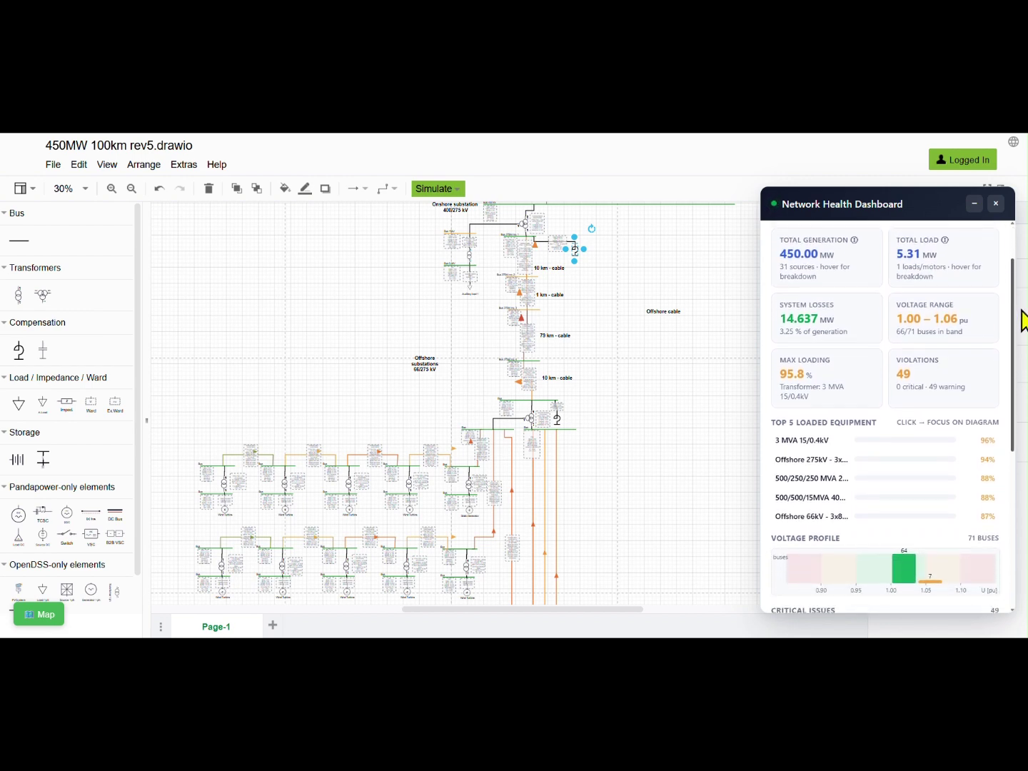
{"action": "scroll", "coordinate": [886, 414], "scroll_direction": "down", "scroll_amount": 5}
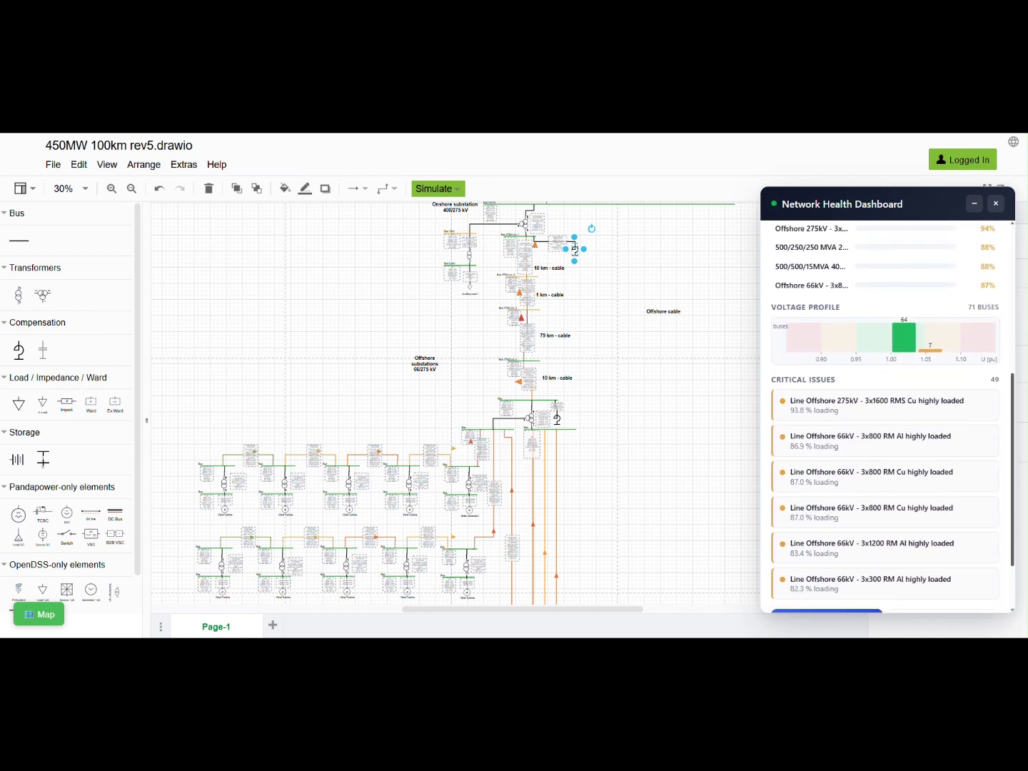
- Locate the highly loaded Offshore 275kV - 3x1600 RMS Cu line on the diagram from the critical issues
{"action": "scroll", "coordinate": [895, 391], "scroll_direction": "up", "scroll_amount": 2}
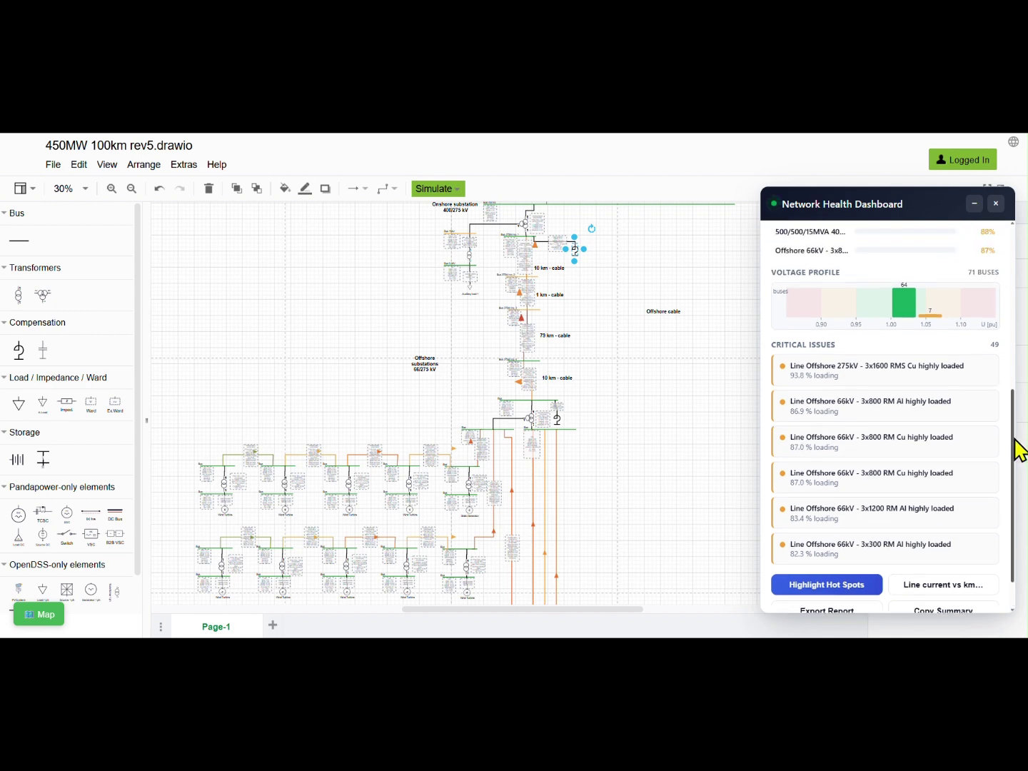
{"action": "left_click", "coordinate": [895, 390]}
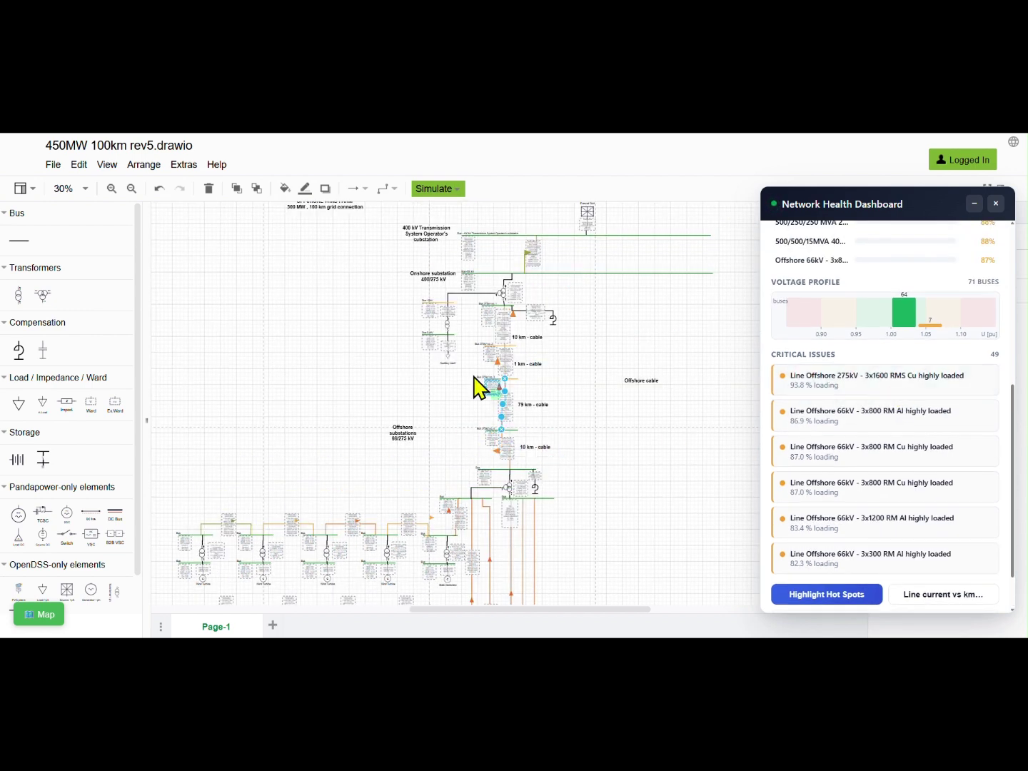
- Set up a Grid Code Compliance (P-Q & U-Q) study with PCC voltage level 1 and Q capability from the static generator P–Q curve
{"action": "left_click", "coordinate": [454, 199]}
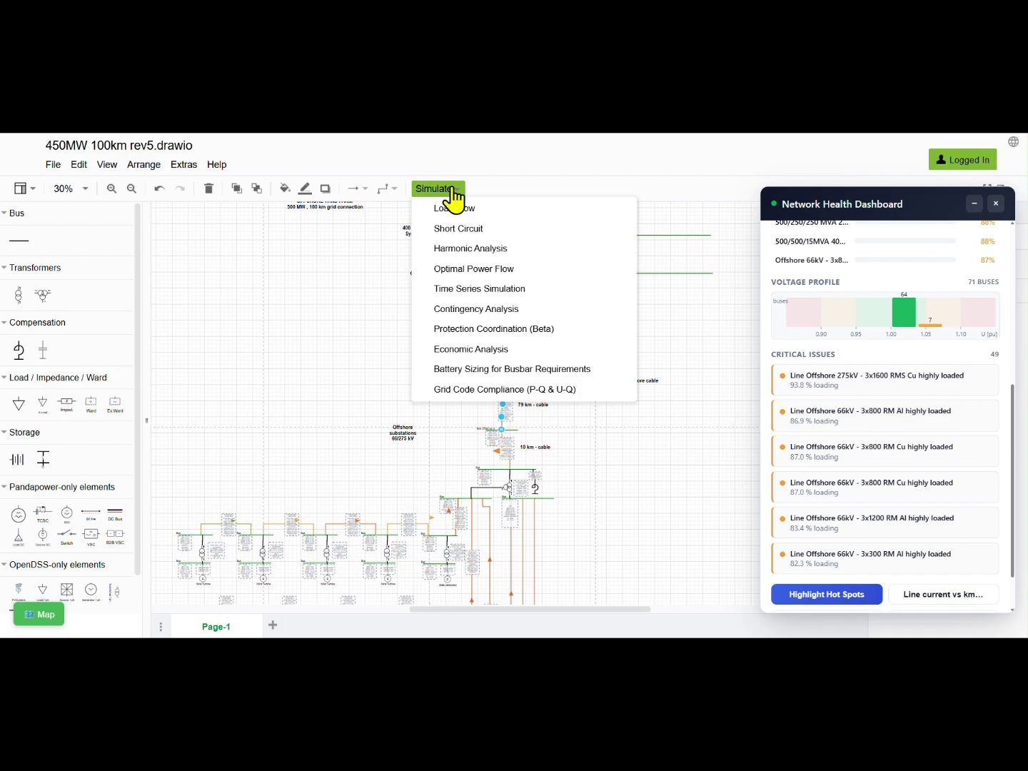
{"action": "left_click", "coordinate": [504, 390]}
{"action": "scroll", "coordinate": [766, 428], "scroll_direction": "down", "scroll_amount": 2}
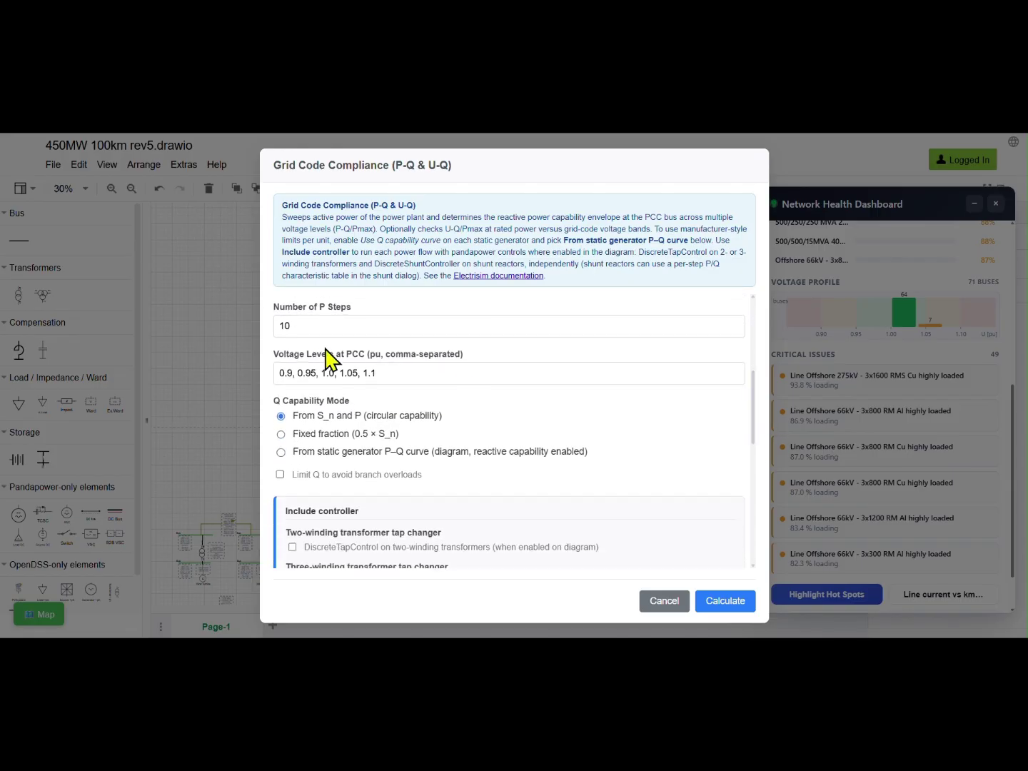
{"action": "left_click", "coordinate": [368, 375]}
{"action": "left_click_drag", "start_coordinate": [367, 374], "coordinate": [254, 398]}
{"action": "type", "text": "1"}
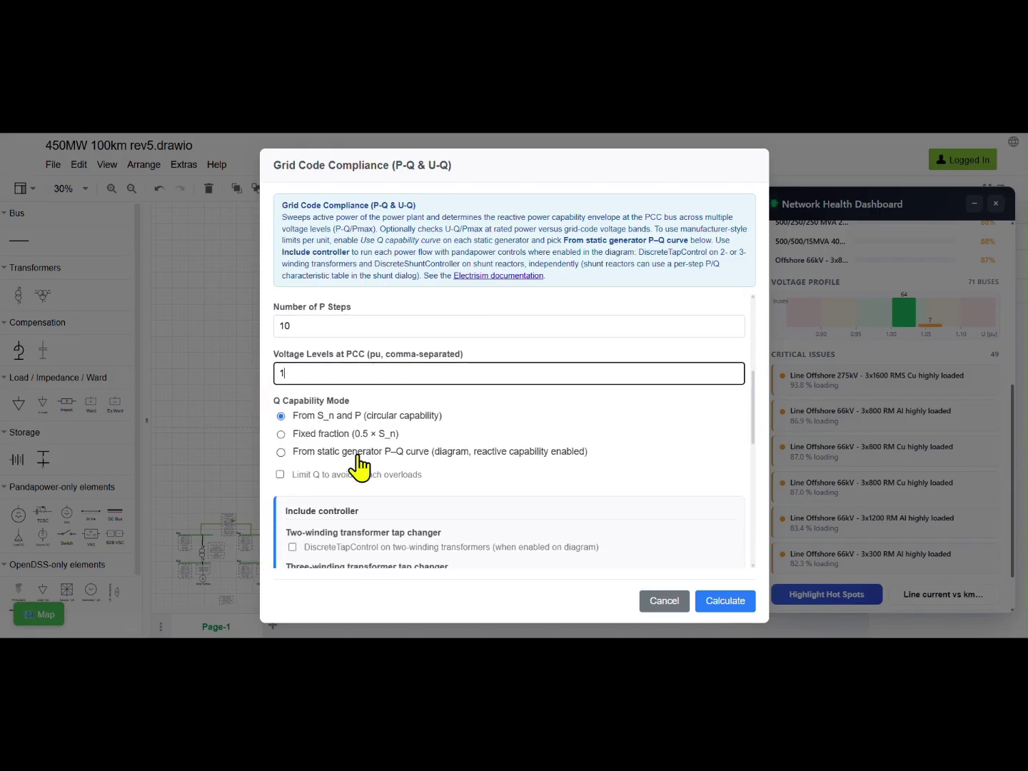
{"action": "left_click", "coordinate": [350, 454]}
- Include the two-winding transformer, three-winding transformer and shunt reactor tap changer controllers in the compliance study
{"action": "left_click_drag", "start_coordinate": [751, 428], "coordinate": [764, 458]}
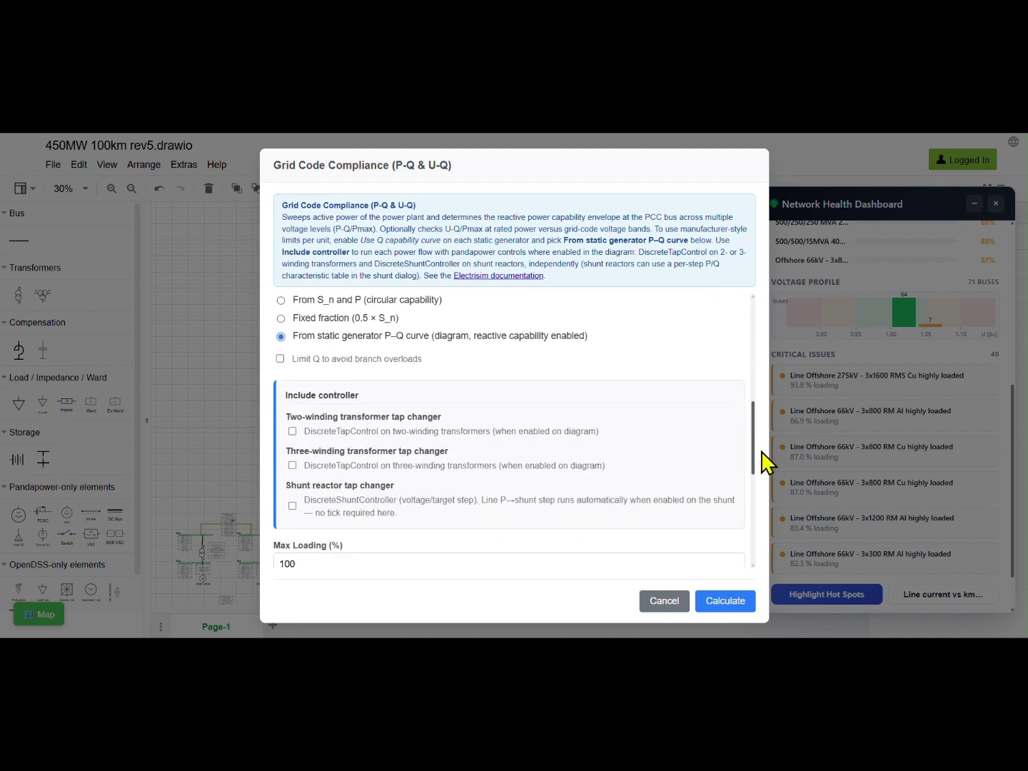
{"action": "left_click", "coordinate": [420, 468]}
{"action": "left_click", "coordinate": [401, 498]}
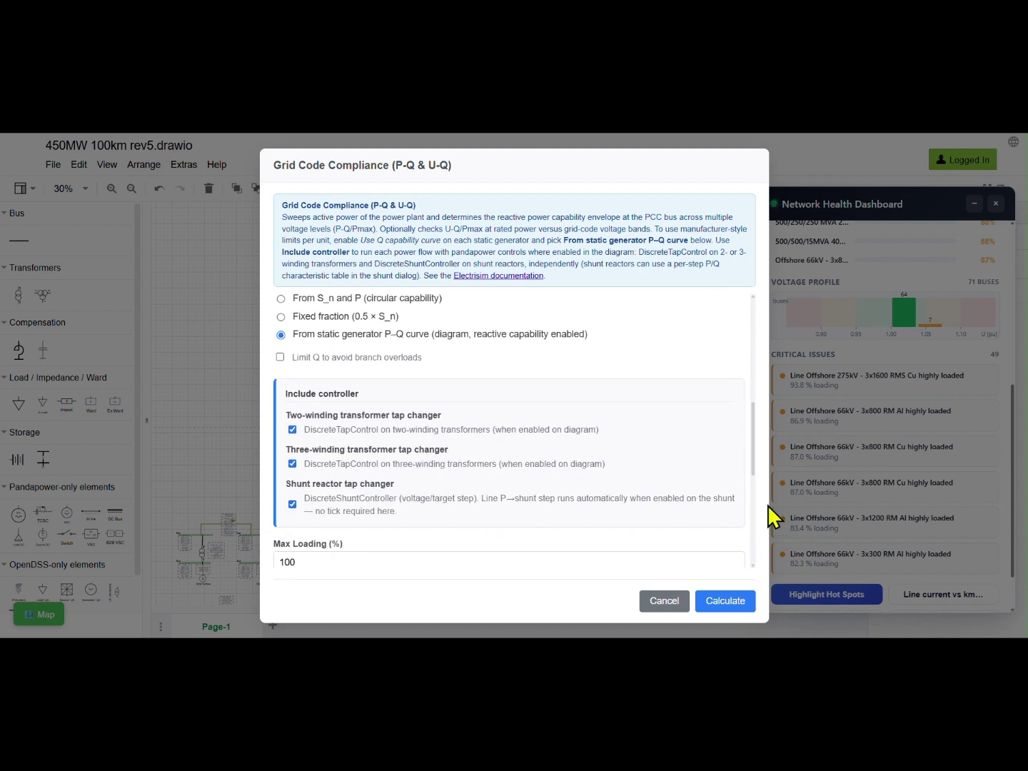
- Choose the grid code template Polish IRiESP – PPM P-Q/Pmax Fig. 2 @ 400 kV (Type D) and run the compliance calculation
{"action": "left_click_drag", "start_coordinate": [757, 475], "coordinate": [769, 546]}
{"action": "left_click", "coordinate": [606, 441]}
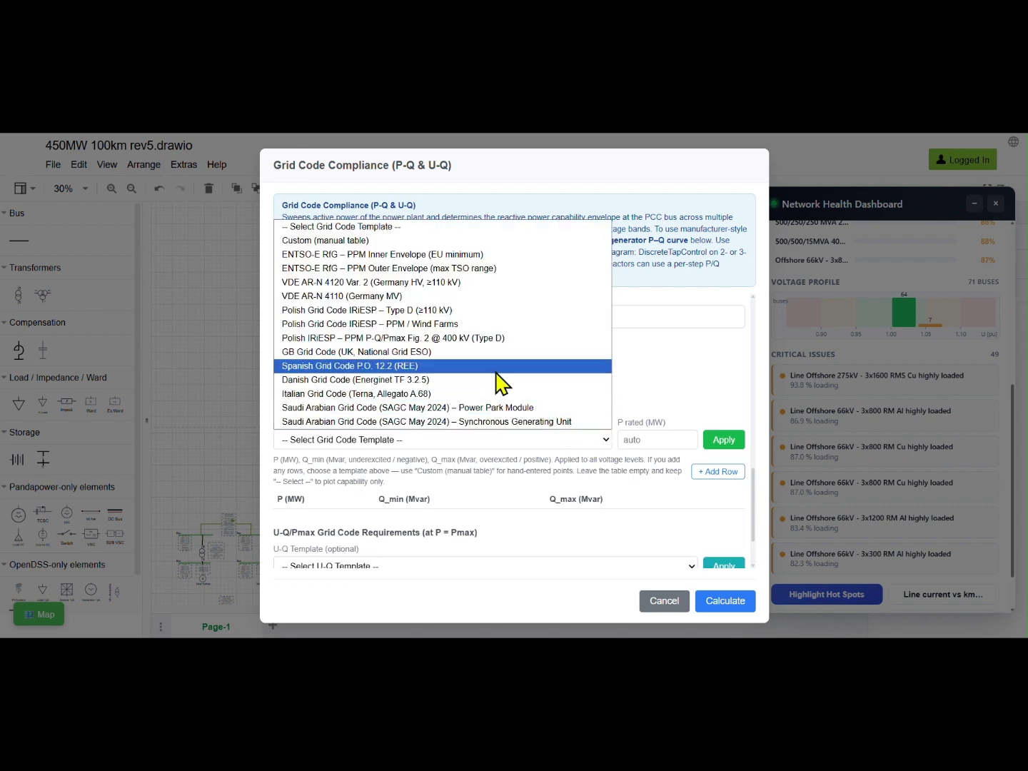
{"action": "left_click", "coordinate": [482, 342]}
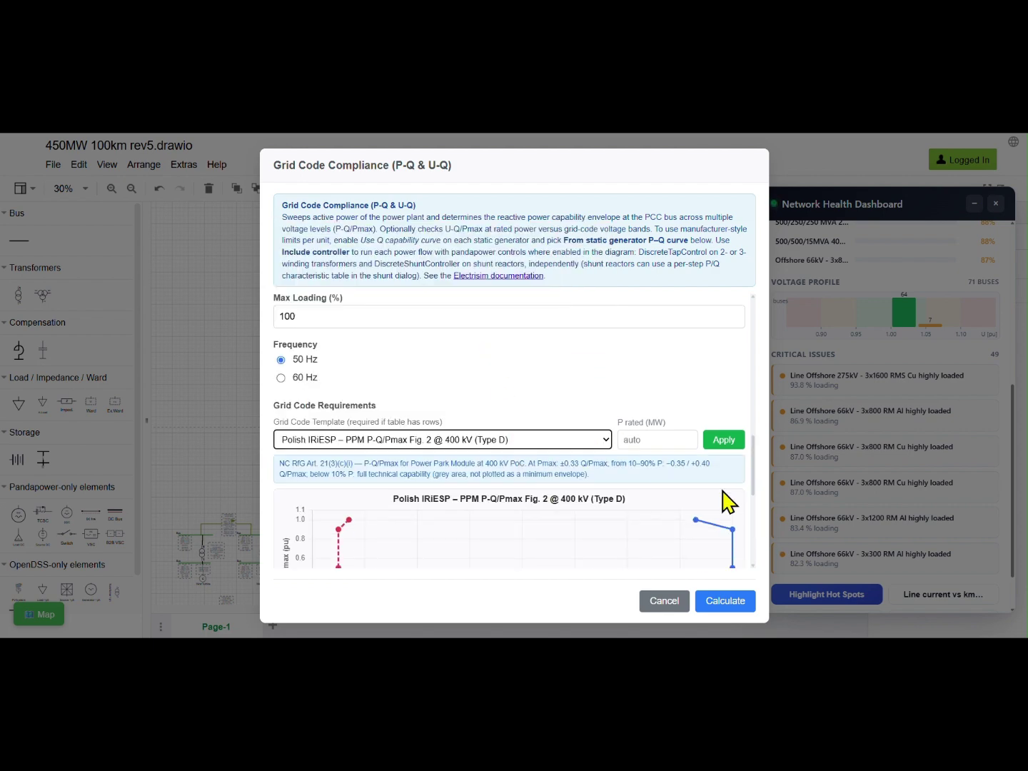
{"action": "left_click_drag", "start_coordinate": [759, 475], "coordinate": [768, 530]}
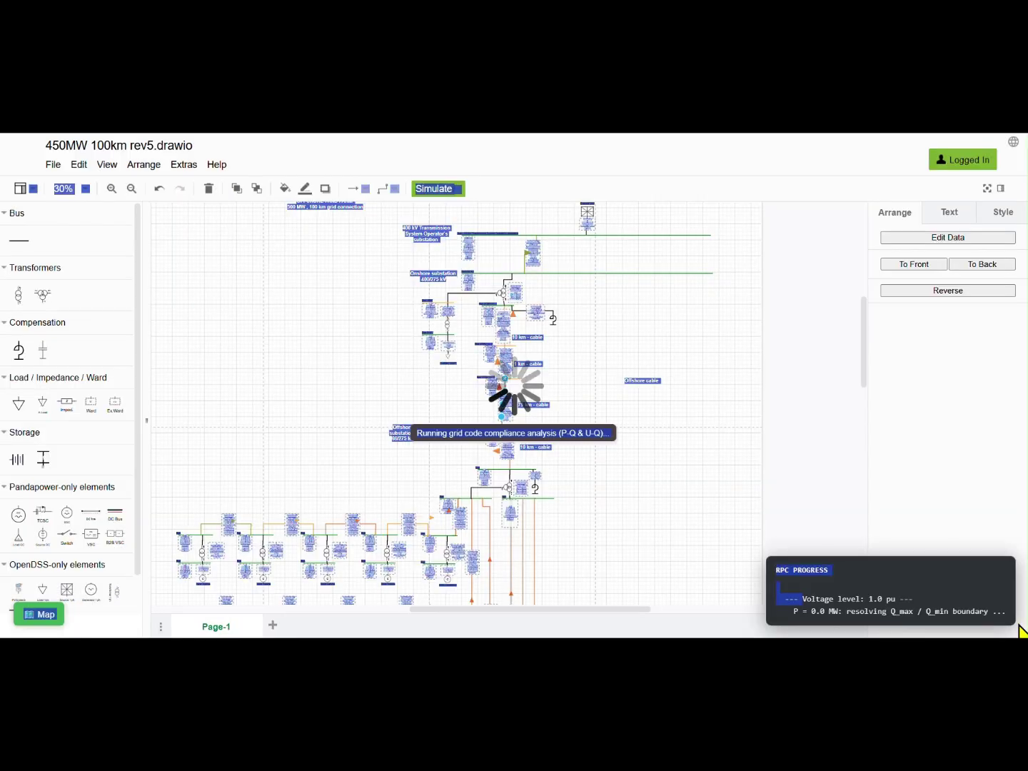
{"action": "left_click", "coordinate": [991, 614]}
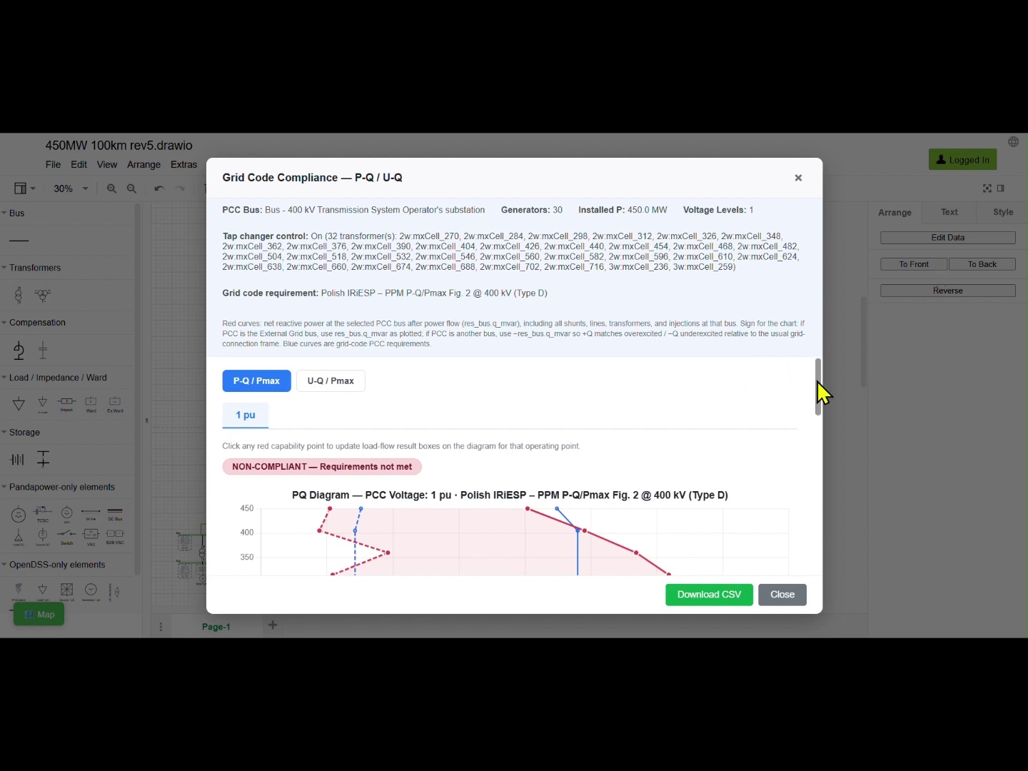
- Examine the PQ diagram's capability curves against the grid code requirement, reading individual Q_min points
{"action": "left_click_drag", "start_coordinate": [817, 381], "coordinate": [809, 419]}
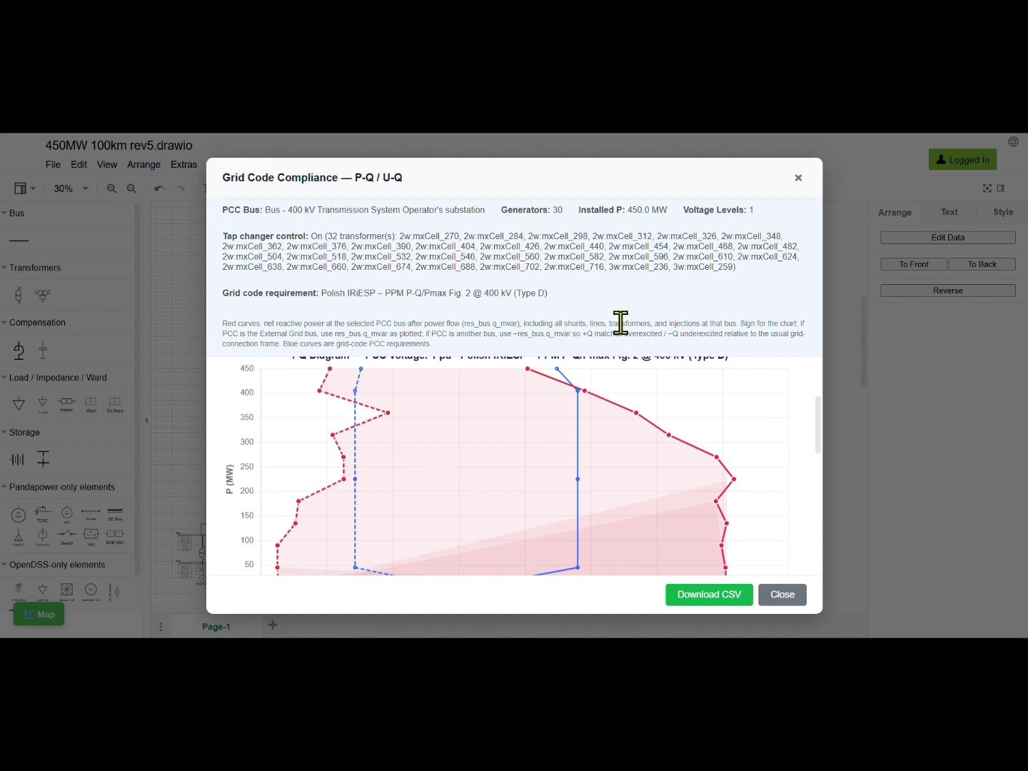
{"action": "key", "text": "ctrl+minus"}
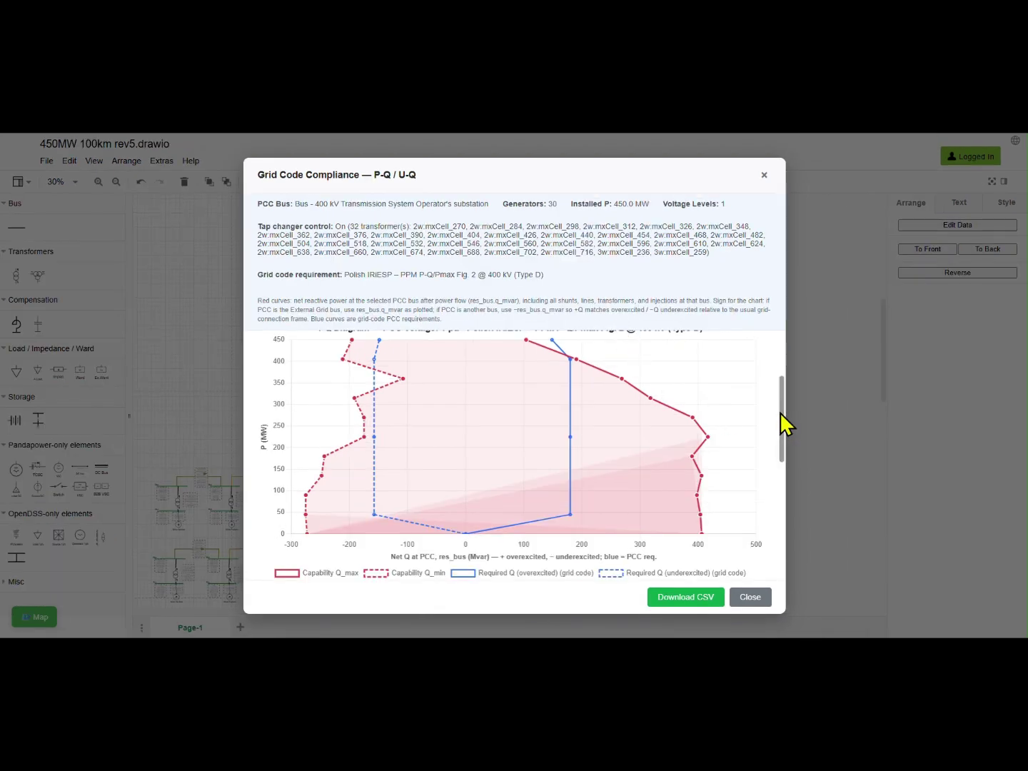
{"action": "scroll", "coordinate": [778, 428], "scroll_direction": "down", "scroll_amount": 2}
{"action": "scroll", "coordinate": [754, 414], "scroll_direction": "up", "scroll_amount": 2}
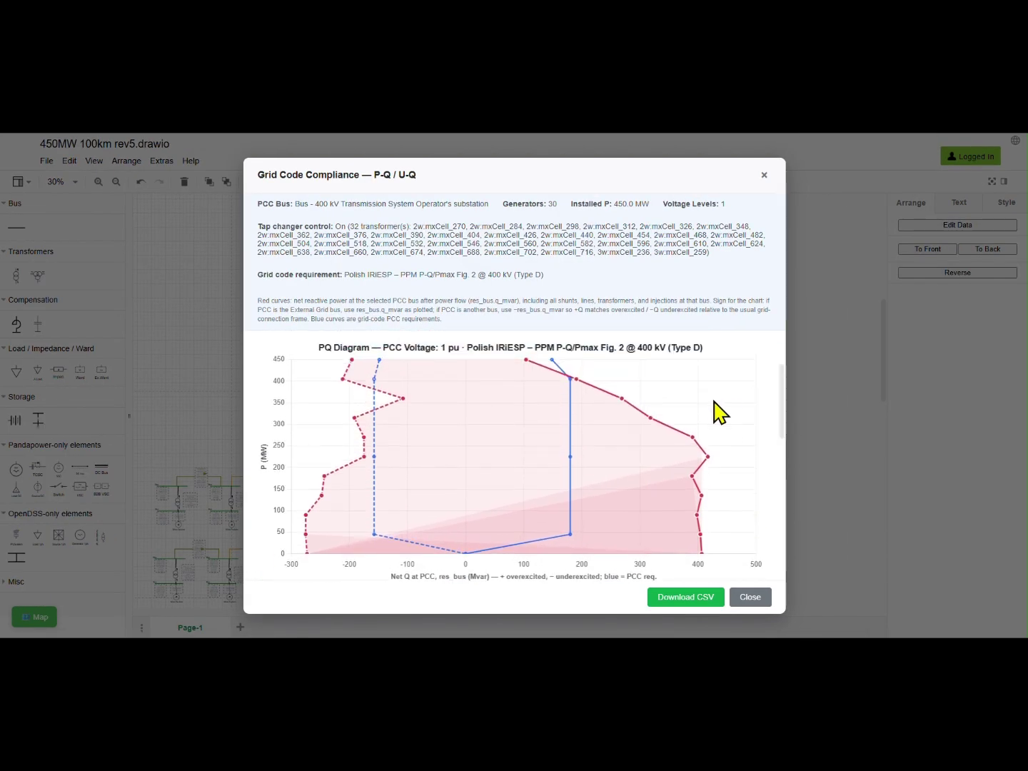
{"action": "mouse_move", "coordinate": [365, 440]}
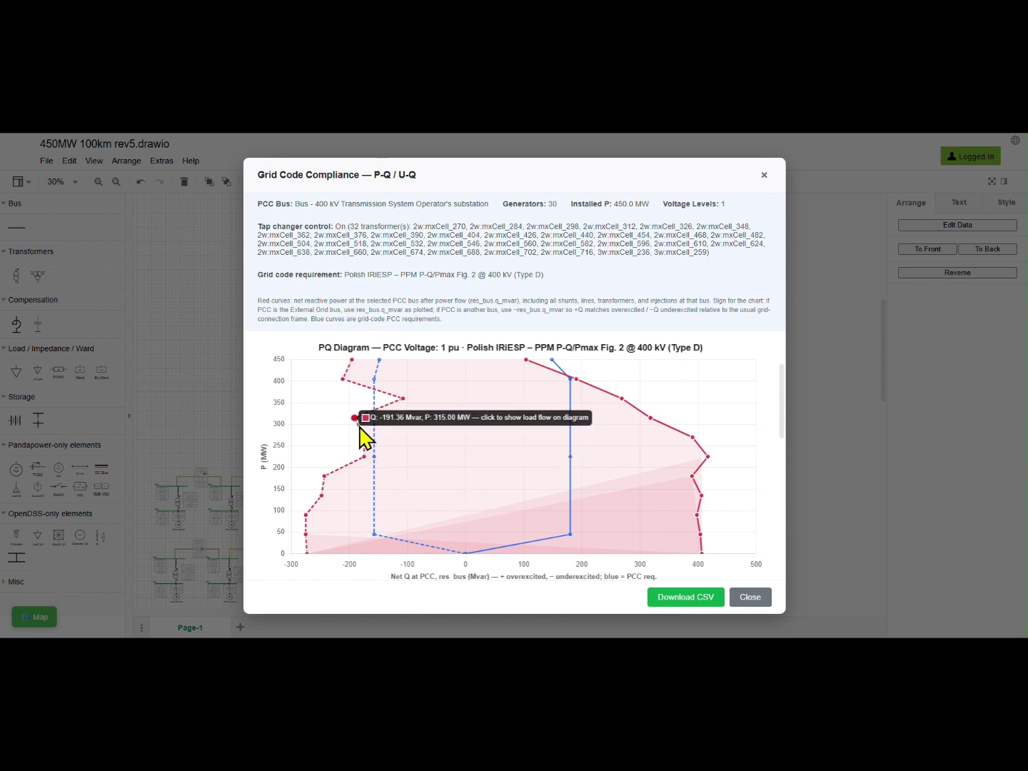
{"action": "mouse_move", "coordinate": [365, 466]}
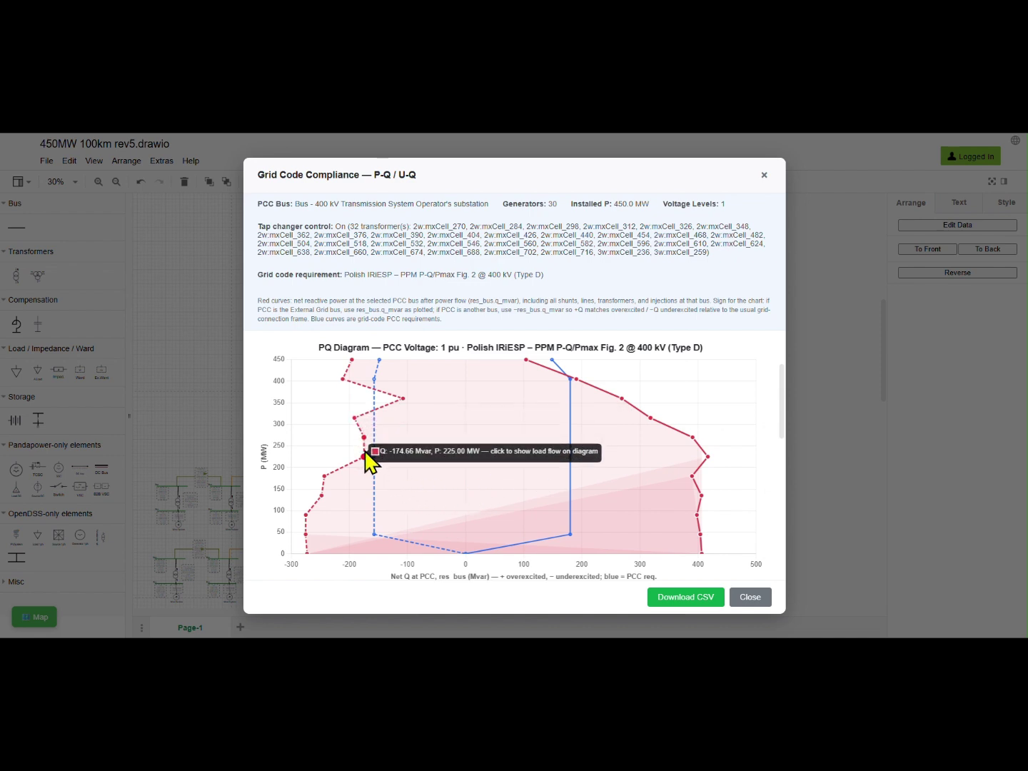
- Show the load flow of the 360 MW Q_min point on the network diagram and inspect a wind turbine's static generator results
{"action": "left_click", "coordinate": [404, 400]}
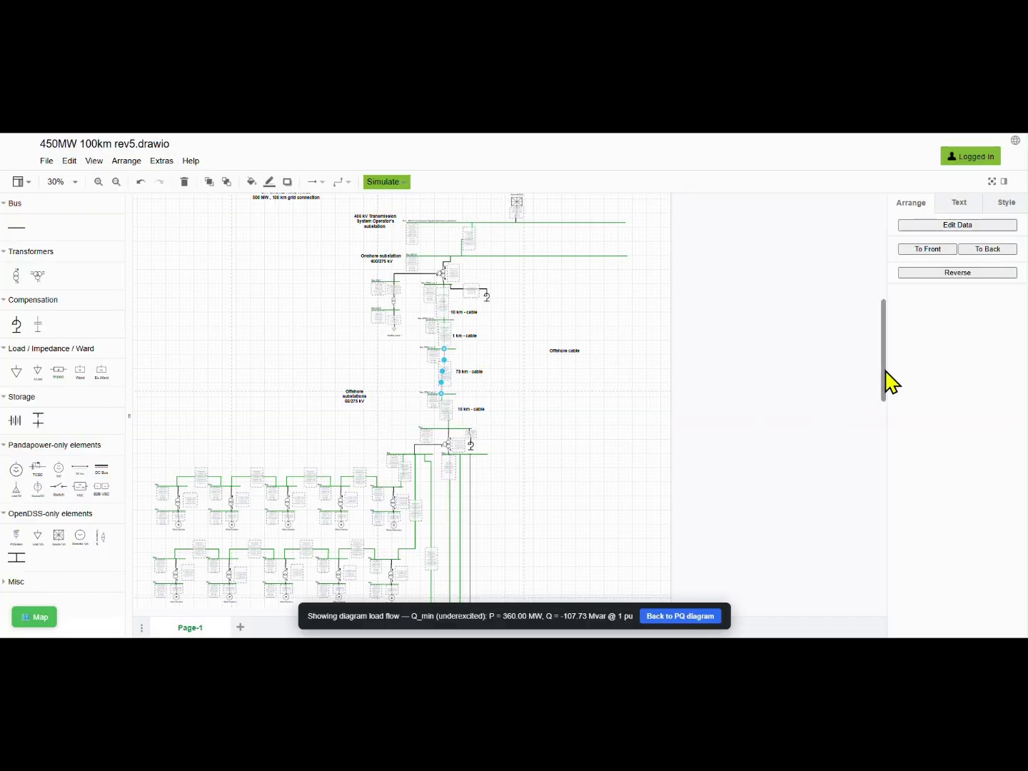
{"action": "left_click_drag", "start_coordinate": [886, 370], "coordinate": [768, 441]}
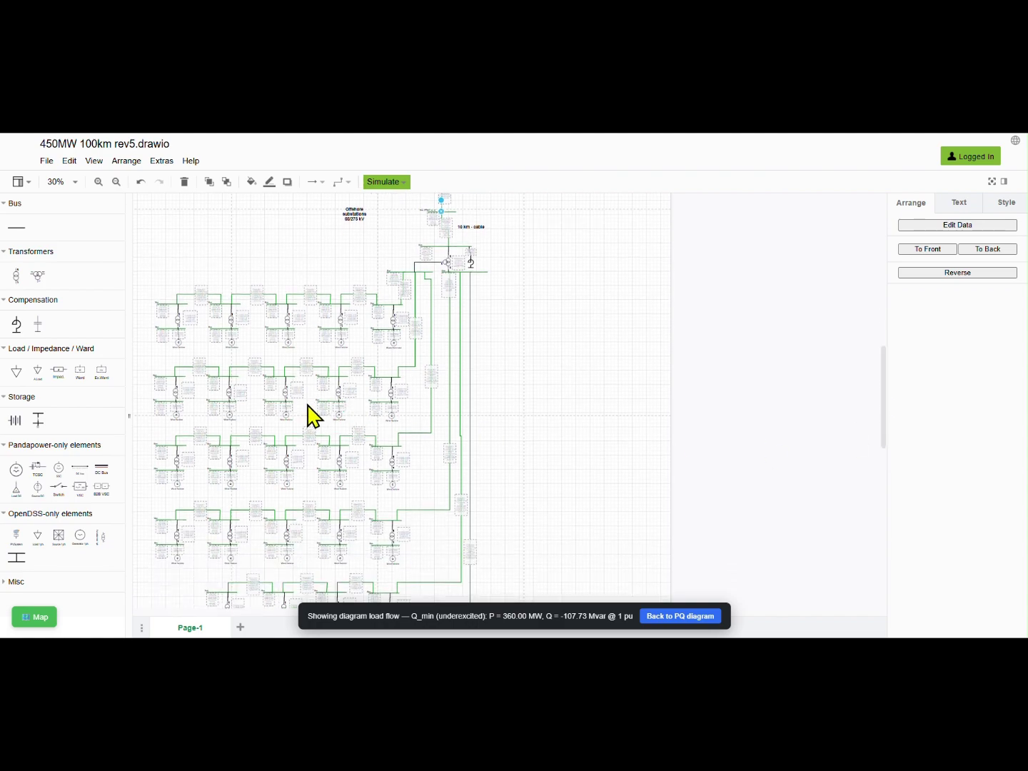
{"action": "scroll", "coordinate": [324, 410], "scroll_direction": "up", "scroll_amount": 7}
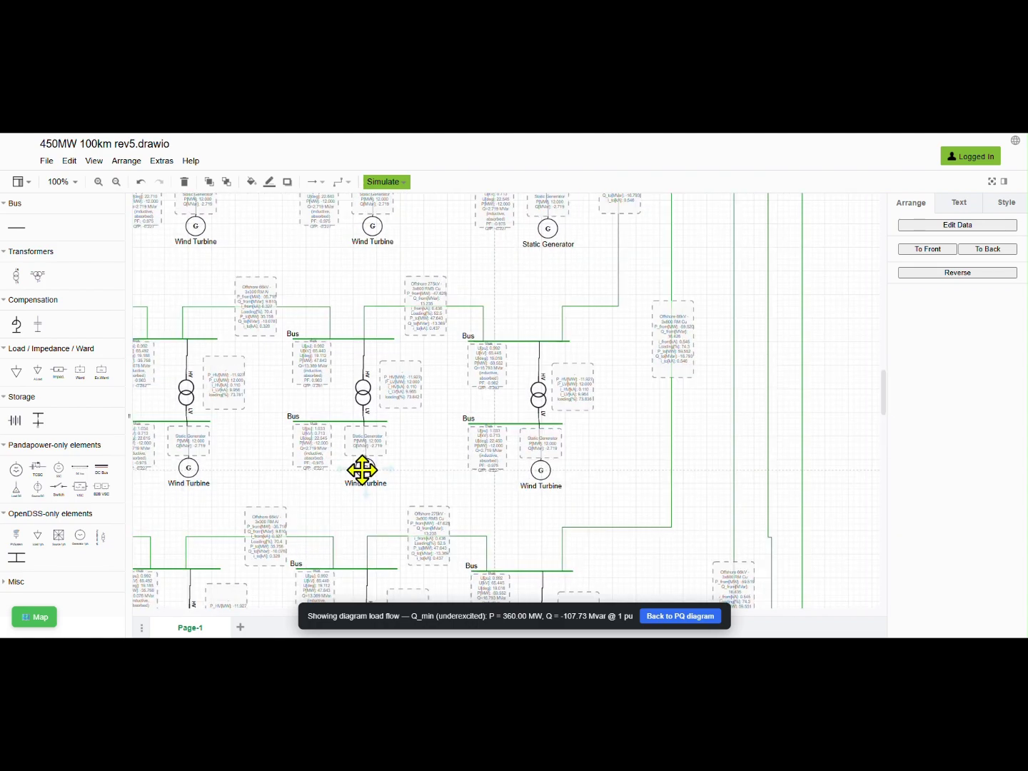
{"action": "scroll", "coordinate": [363, 470], "scroll_direction": "up", "scroll_amount": 2}
{"action": "left_click", "coordinate": [373, 437]}
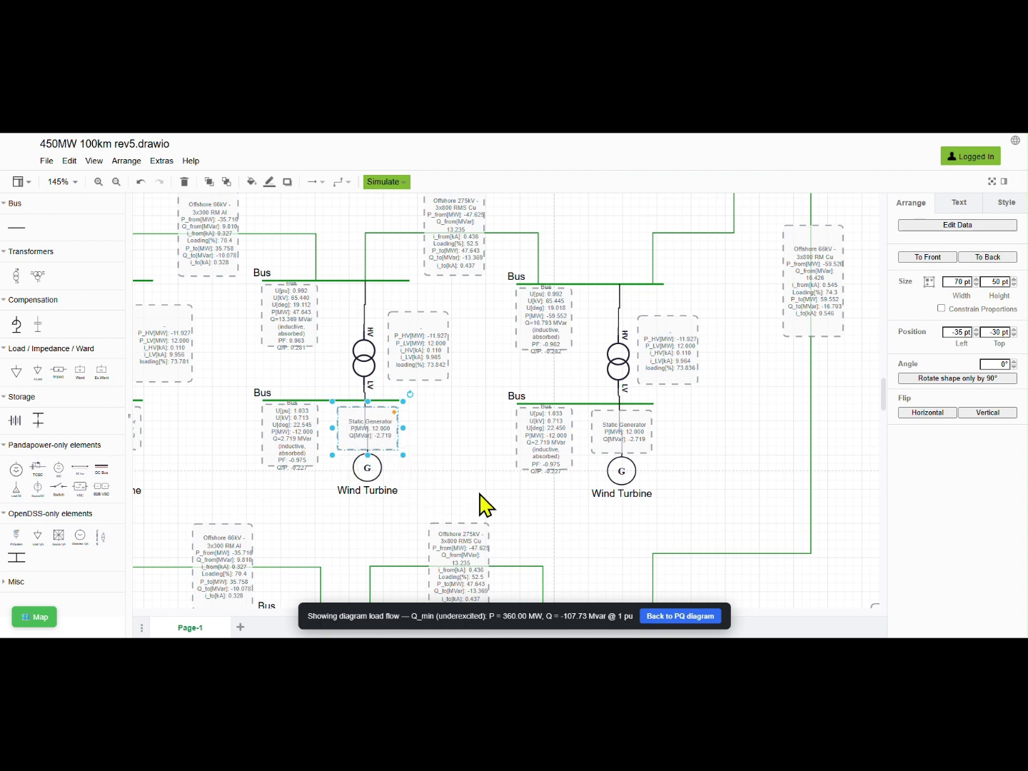
- Return to the PQ diagram, view it with its legend, and close the compliance results
{"action": "left_click", "coordinate": [678, 617]}
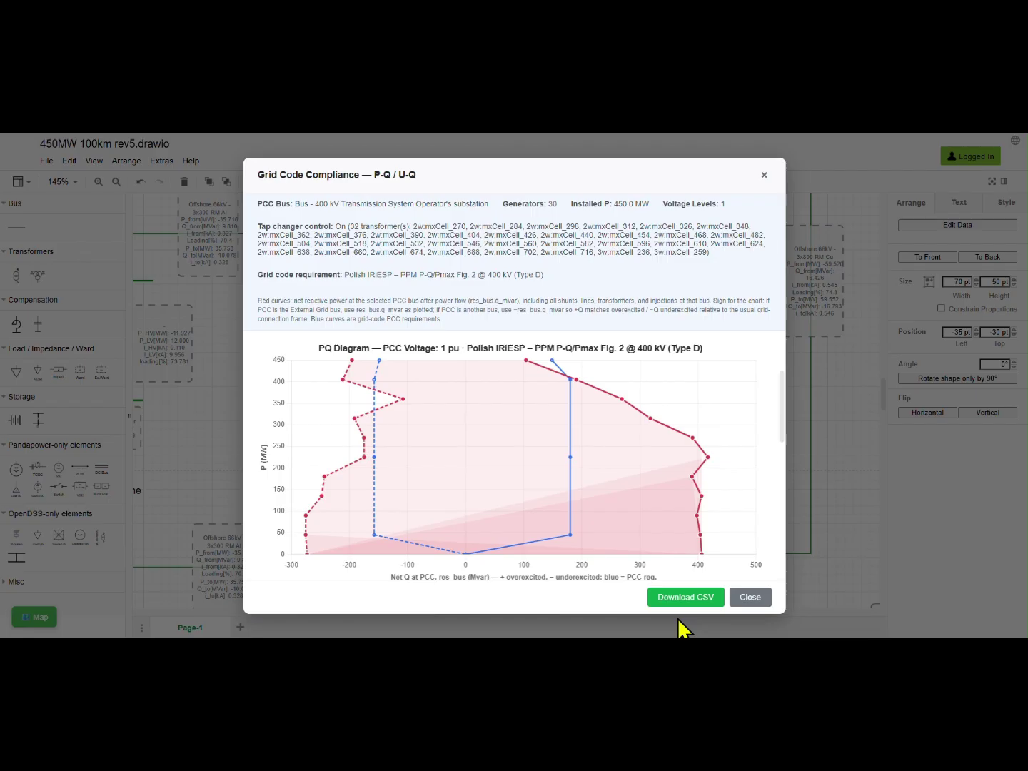
{"action": "key", "text": "ctrl+minus"}
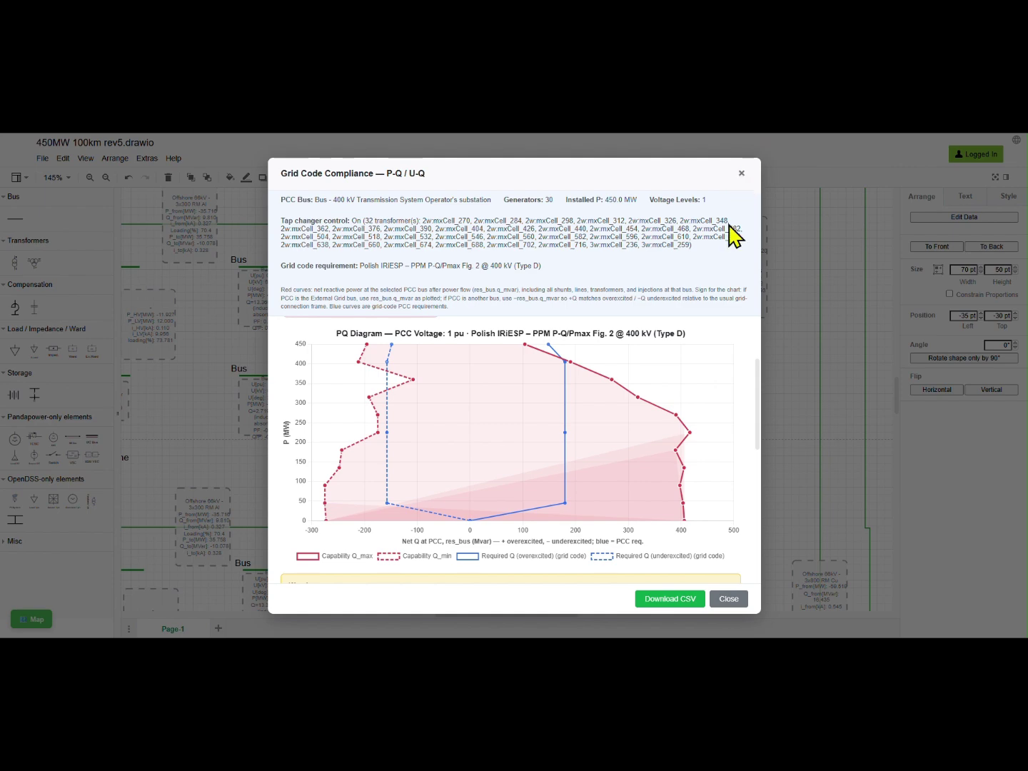
{"action": "left_click", "coordinate": [742, 174]}
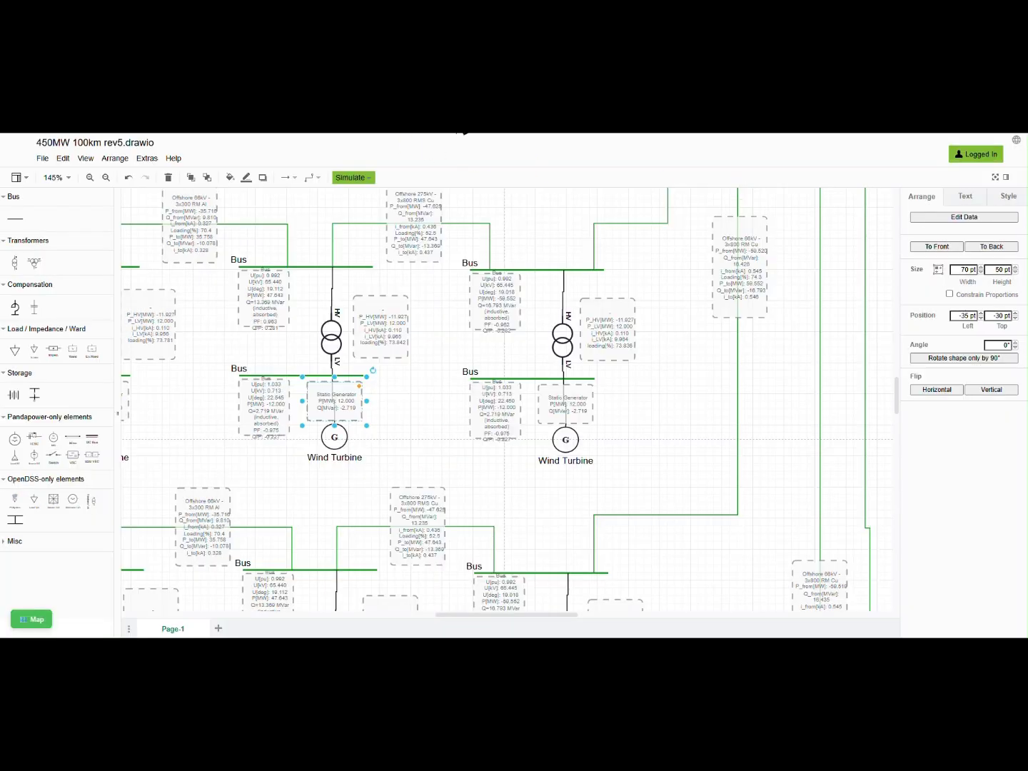